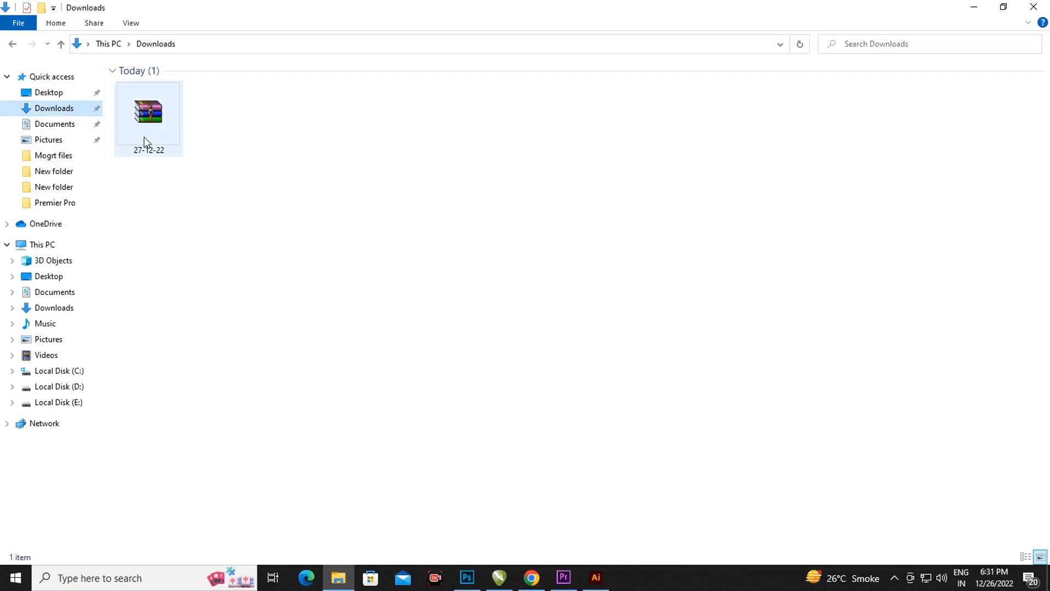
Extract the 27-12-22.rar archive into Downloads with Extract Here, supplying the archive password.
{"action": "left_click", "coordinate": [144, 136]}
{"action": "right_click", "coordinate": [145, 137]}
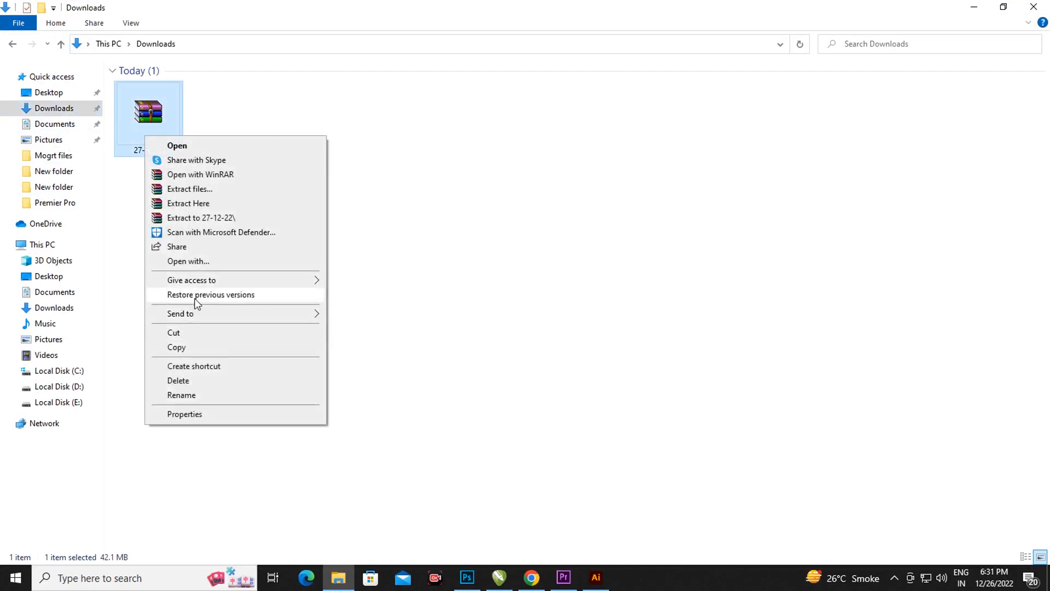
{"action": "left_click", "coordinate": [185, 205]}
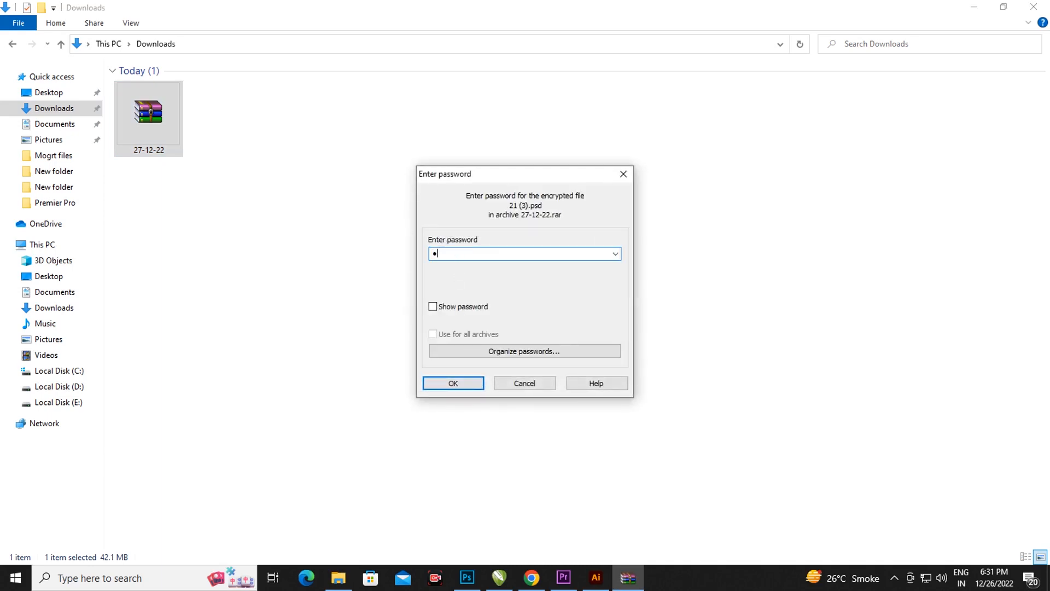
{"action": "type", "text": "12"}
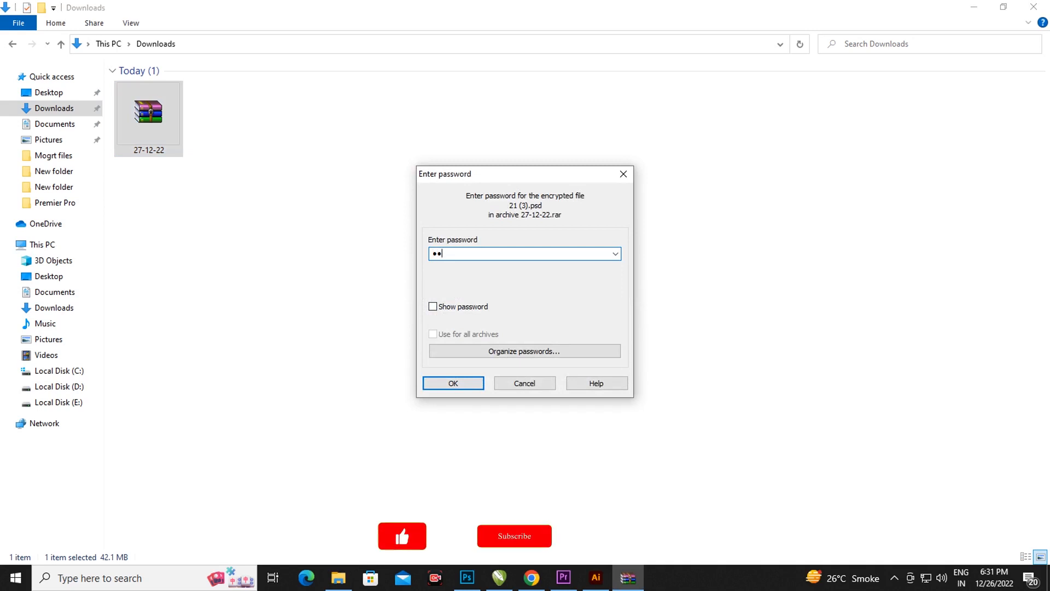
{"action": "type", "text": "34"}
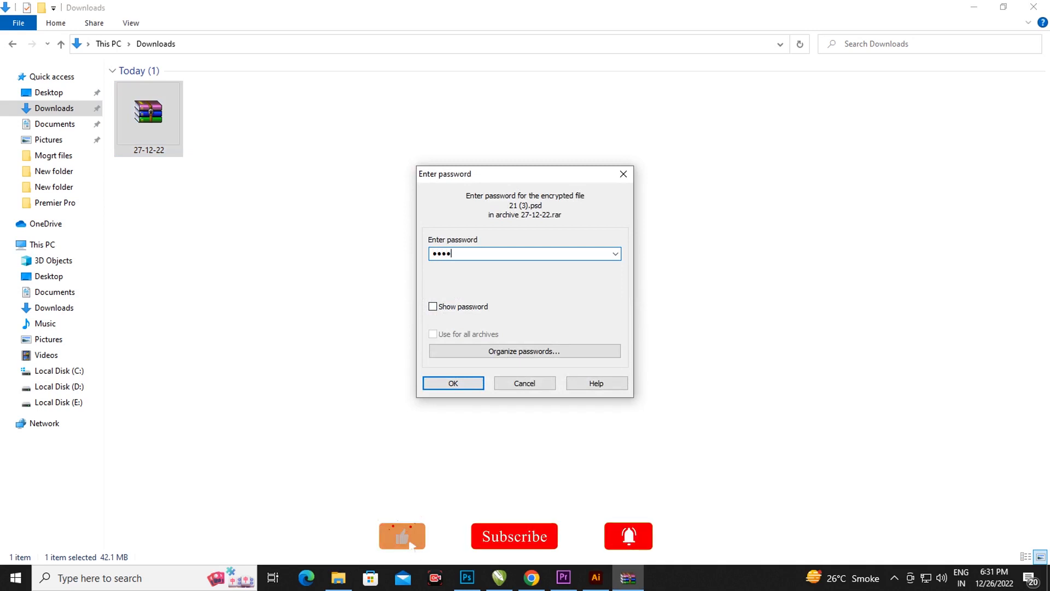
{"action": "type", "text": "56"}
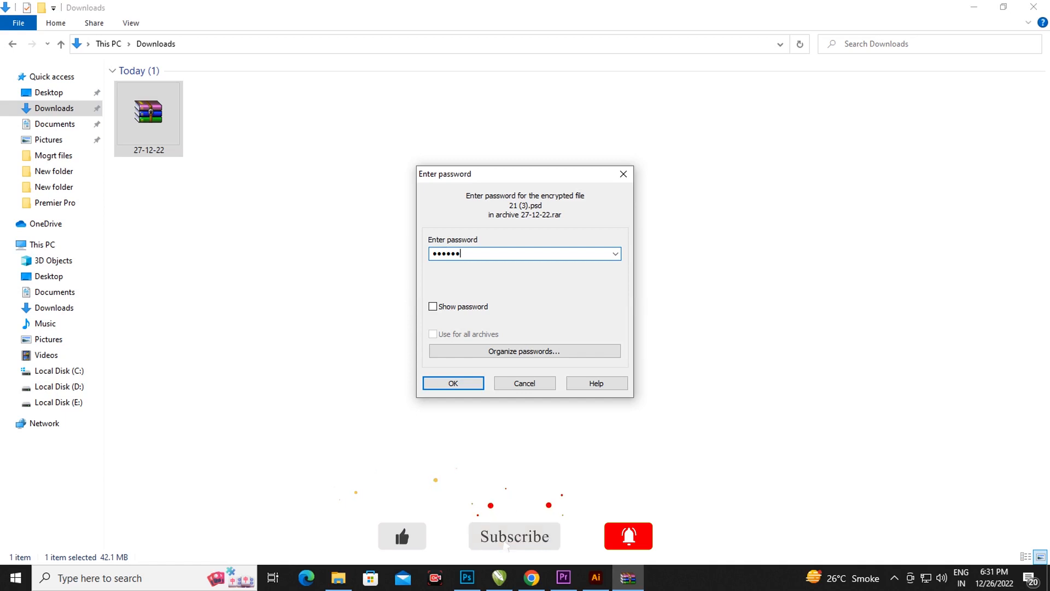
{"action": "type", "text": "78"}
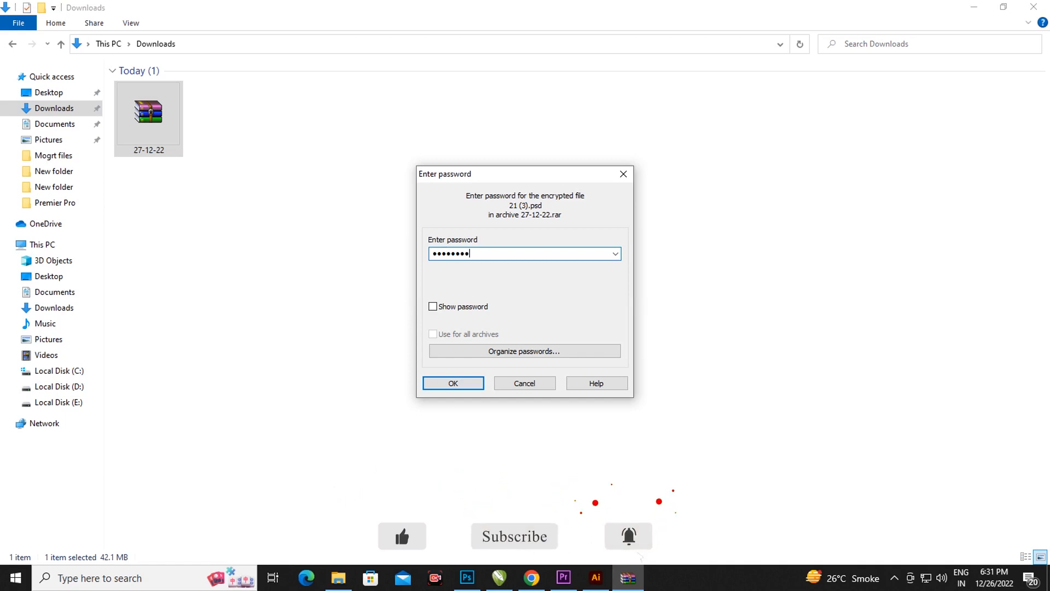
{"action": "left_click", "coordinate": [433, 386]}
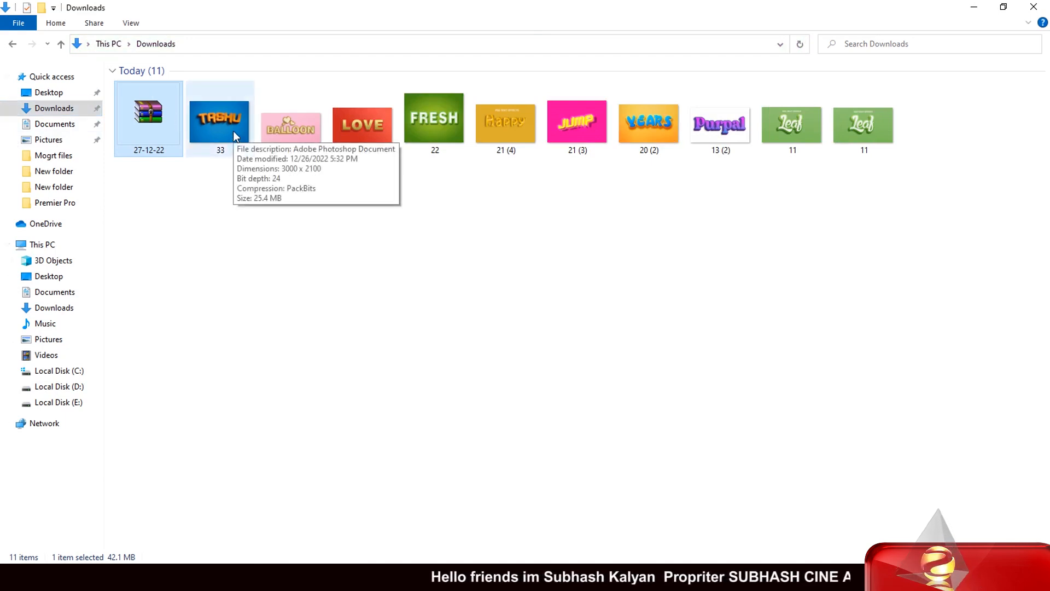
Open the TASHU template 33.psd from Downloads in Photoshop.
{"action": "left_click_drag", "start_coordinate": [235, 133], "coordinate": [437, 395]}
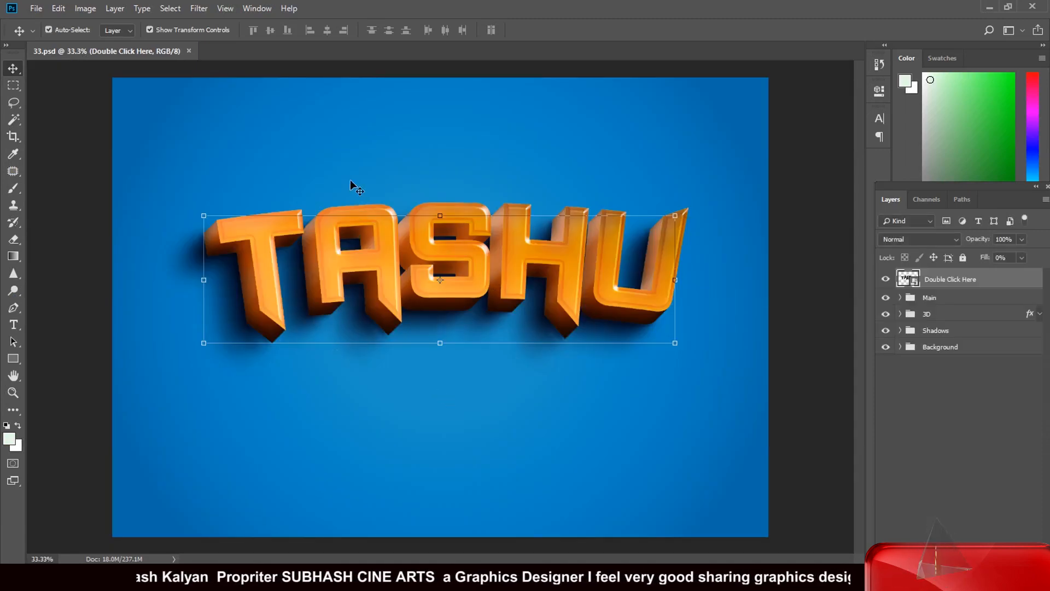
In the Riandra.psb smart object, replace the TASHU text with SUBHASH.
{"action": "double_click", "coordinate": [909, 280]}
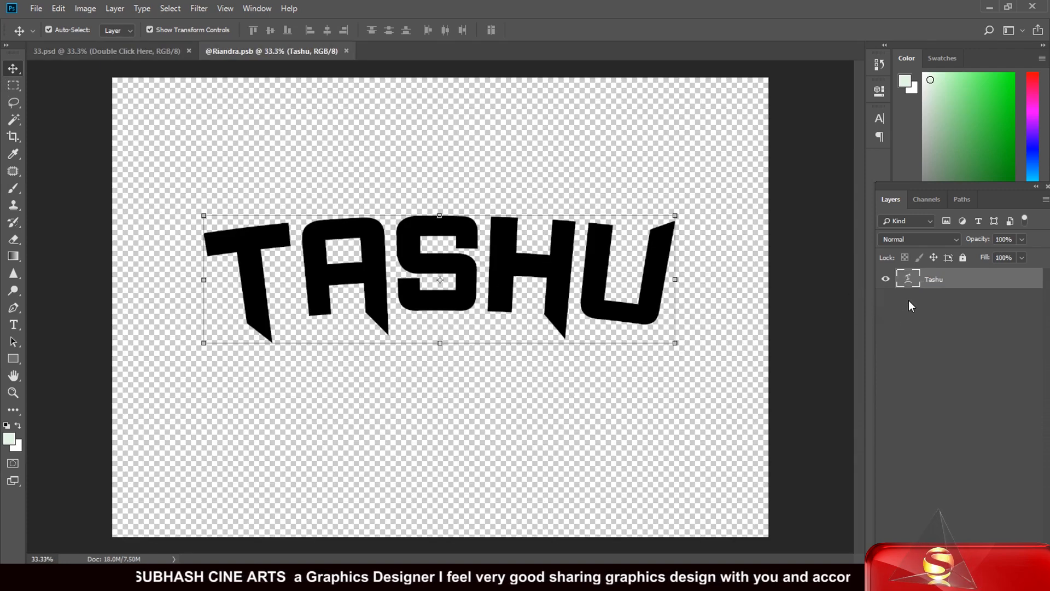
{"action": "double_click", "coordinate": [909, 281]}
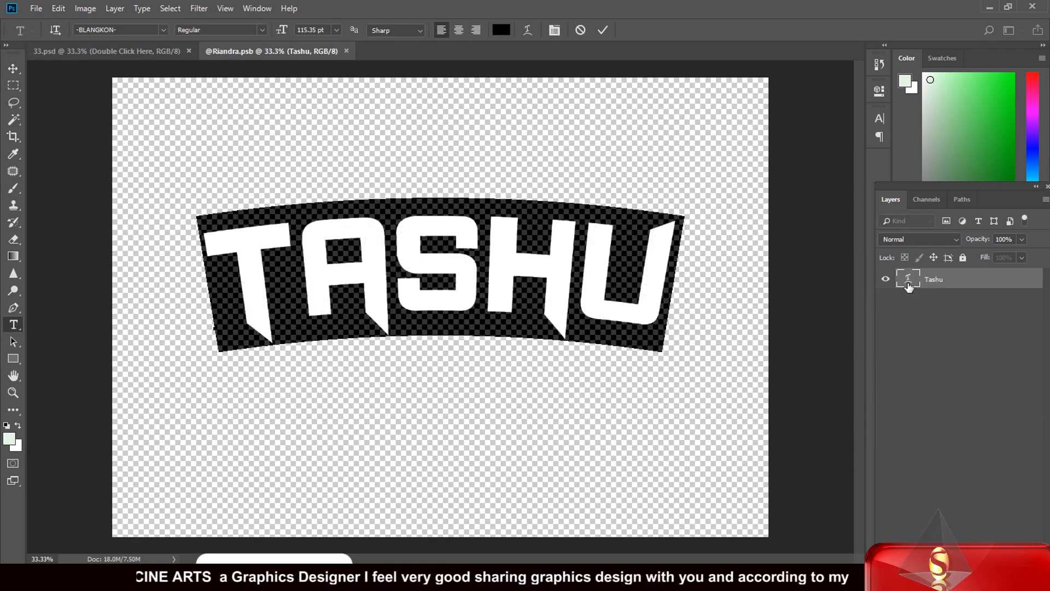
{"action": "type", "text": "S"}
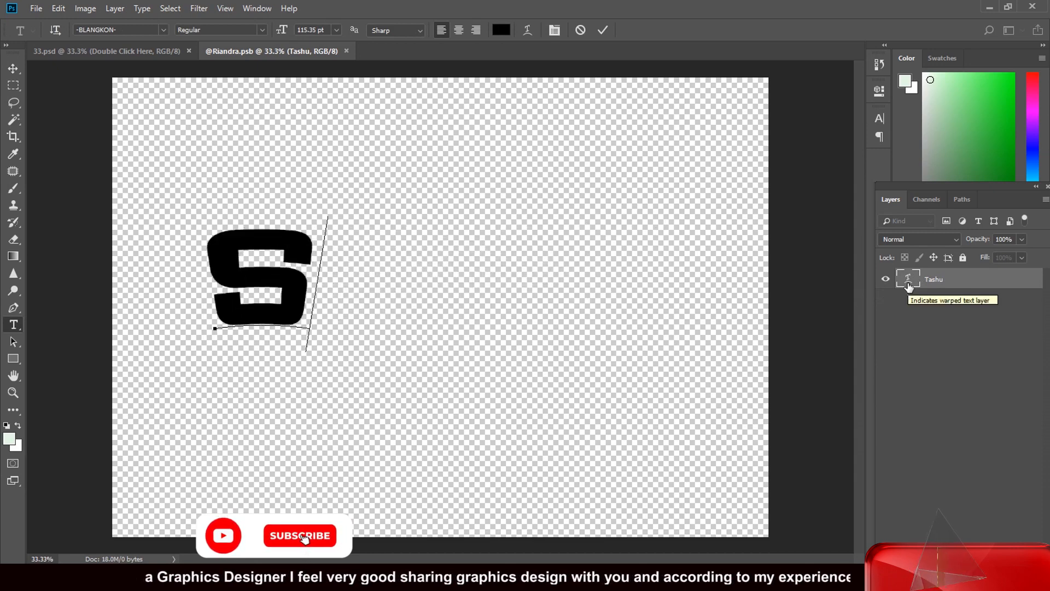
{"action": "type", "text": "UBHAS"}
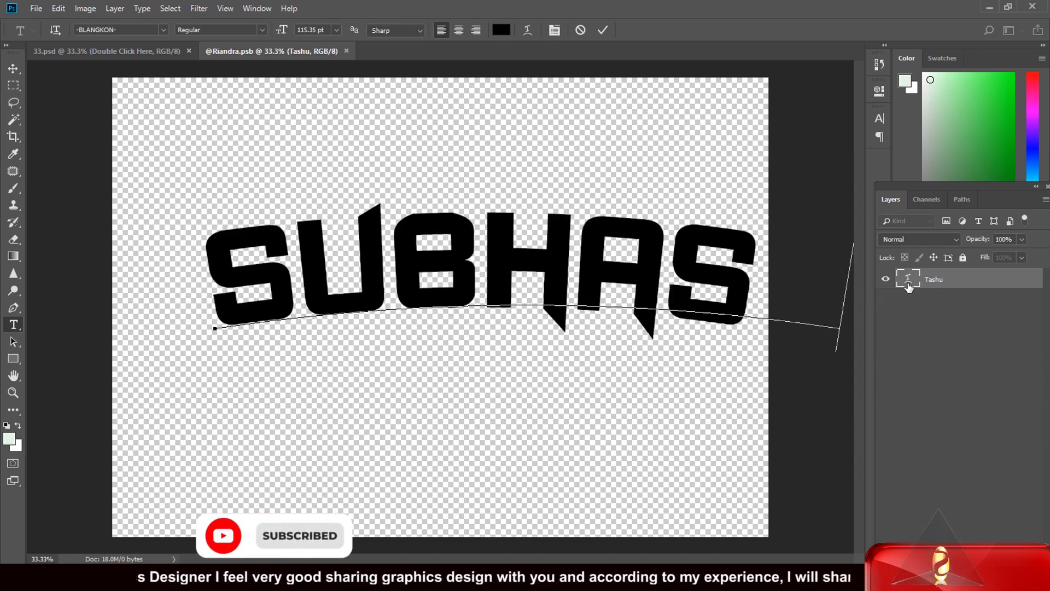
{"action": "type", "text": "H"}
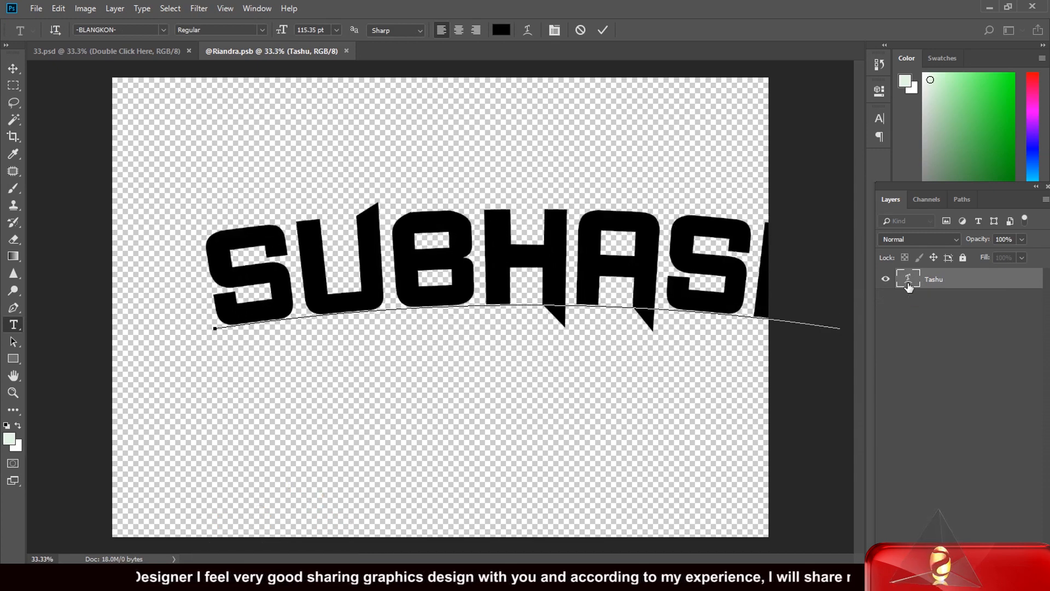
{"action": "left_click", "coordinate": [12, 72]}
Scale SUBHASH to about 83% width, apply it, and centre it on the canvas.
{"action": "left_click_drag", "start_coordinate": [743, 276], "coordinate": [673, 290]}
{"action": "key", "text": "ctrl+t"}
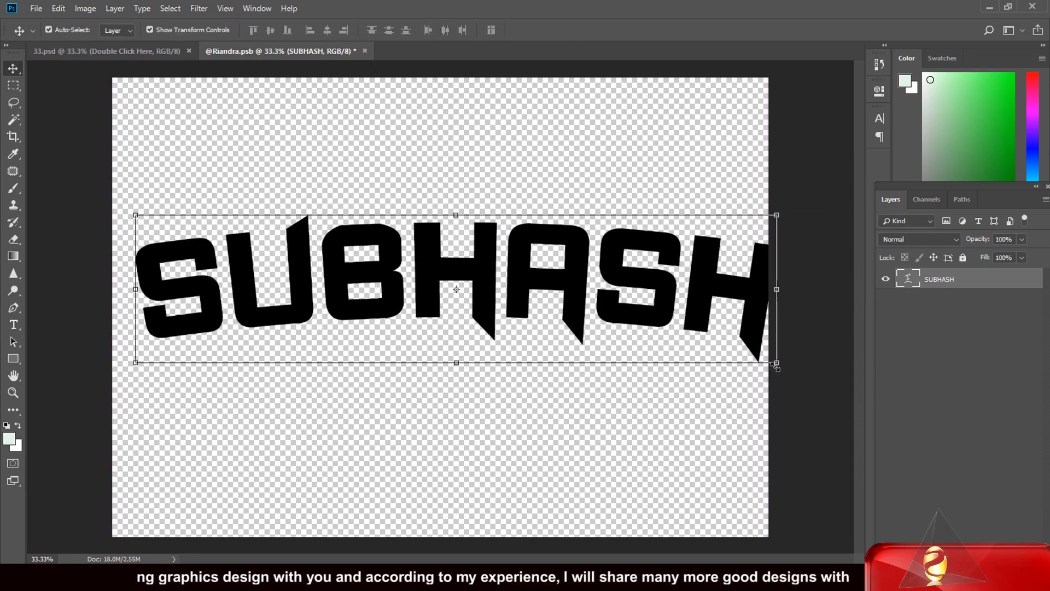
{"action": "left_click_drag", "start_coordinate": [775, 365], "coordinate": [680, 361]}
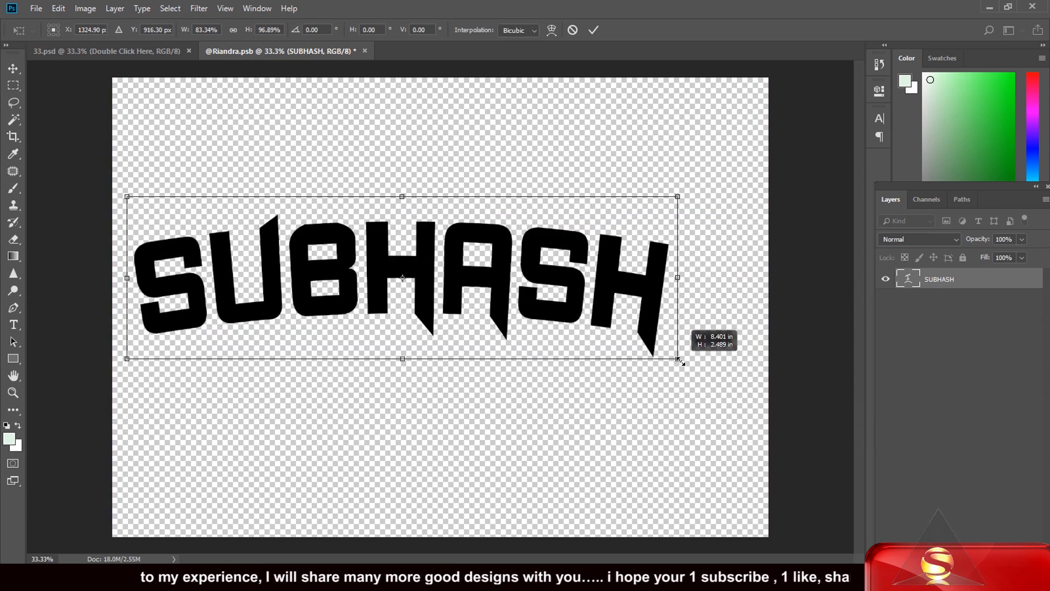
{"action": "left_click", "coordinate": [12, 70]}
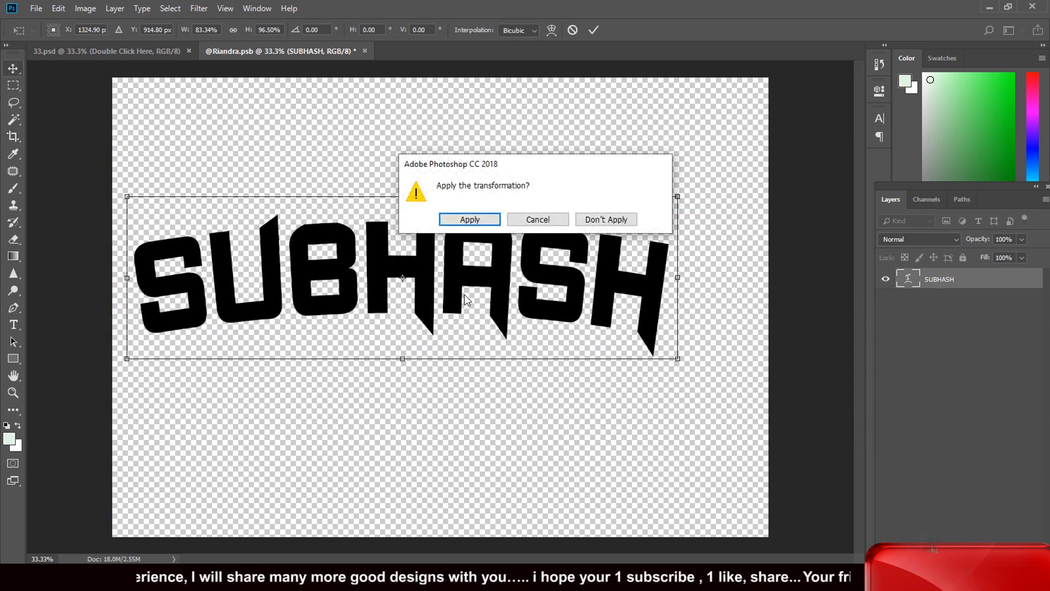
{"action": "left_click", "coordinate": [468, 220]}
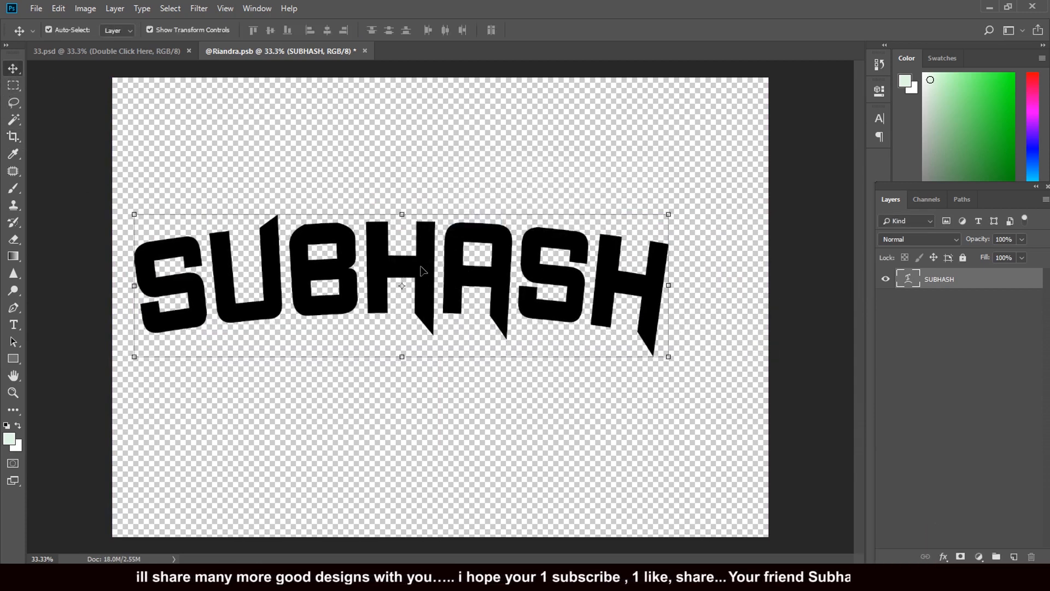
{"action": "left_click_drag", "start_coordinate": [423, 270], "coordinate": [461, 263]}
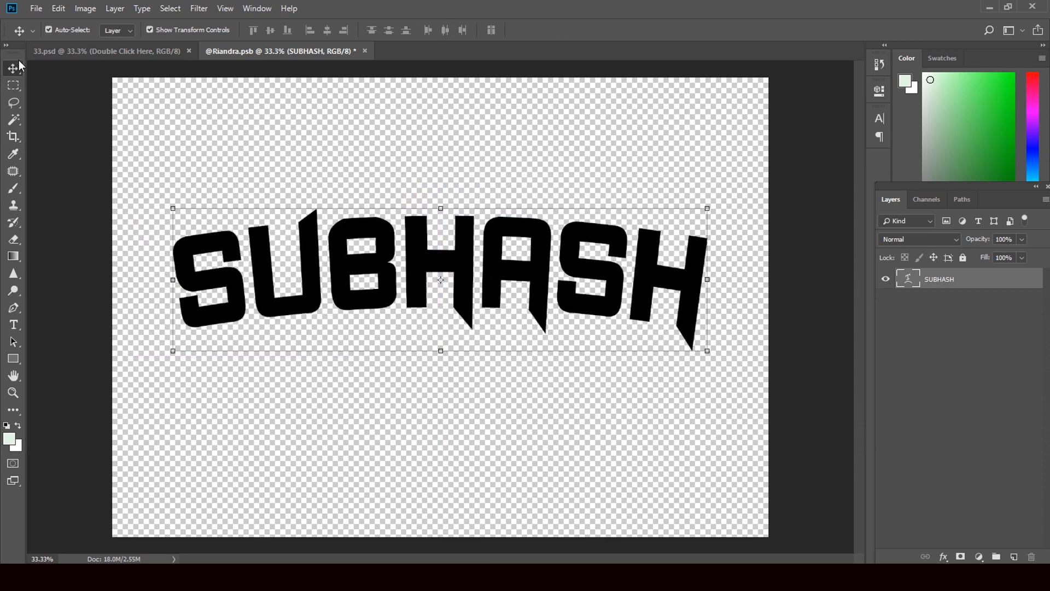
Save the SUBHASH smart object, then preview the template with Background and Shadows hidden and restored.
{"action": "left_click", "coordinate": [366, 50]}
{"action": "left_click", "coordinate": [468, 219]}
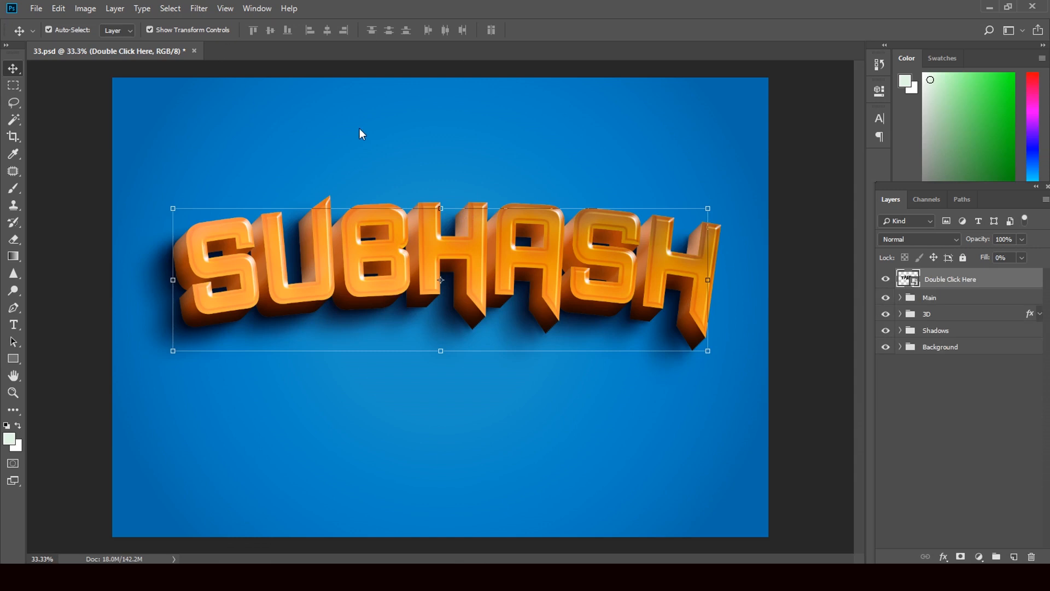
{"action": "left_click", "coordinate": [885, 348]}
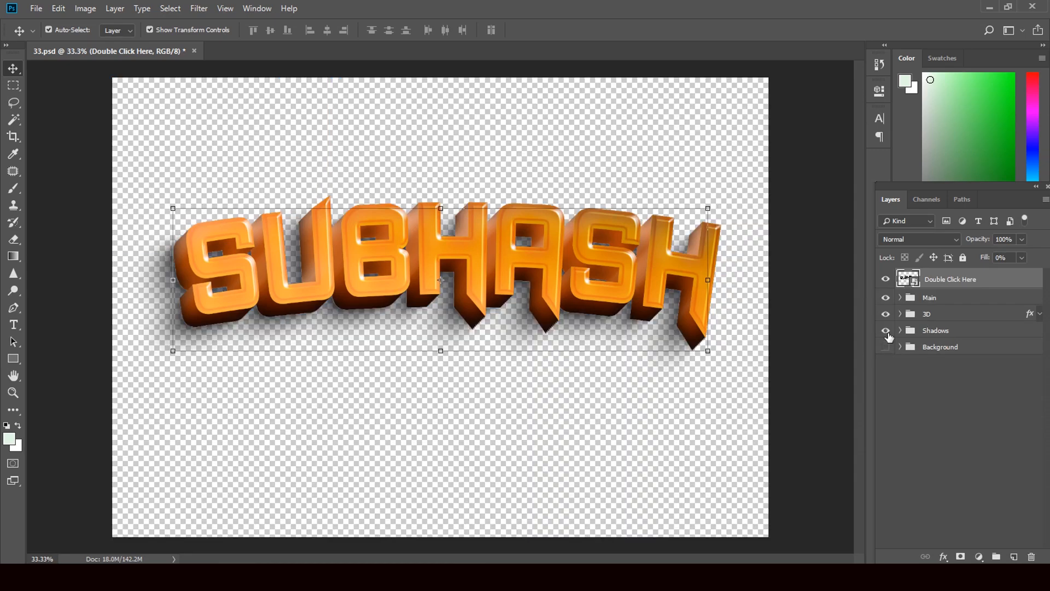
{"action": "left_click", "coordinate": [887, 331]}
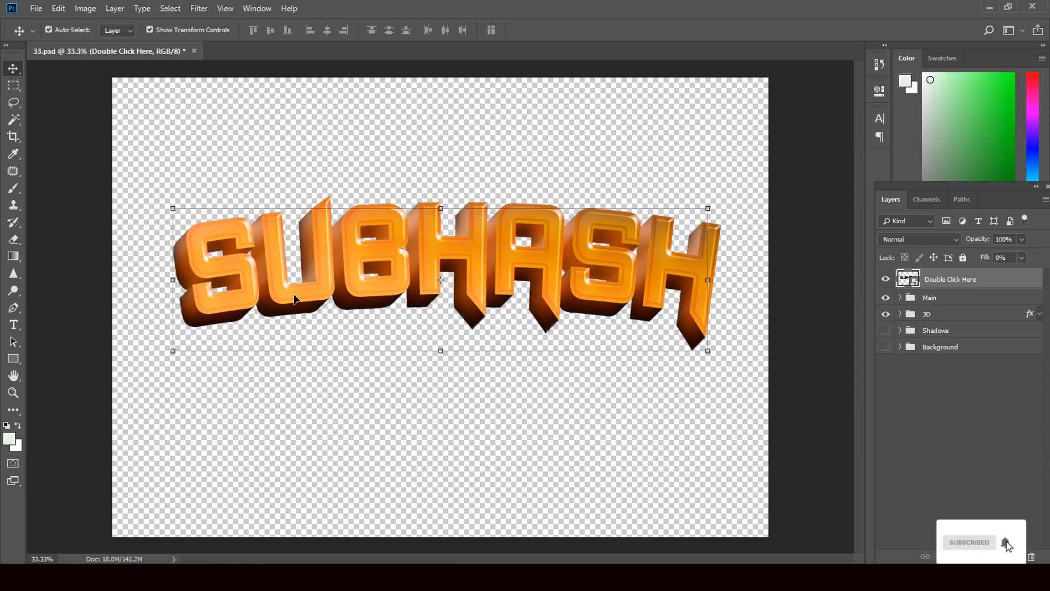
{"action": "left_click", "coordinate": [886, 331]}
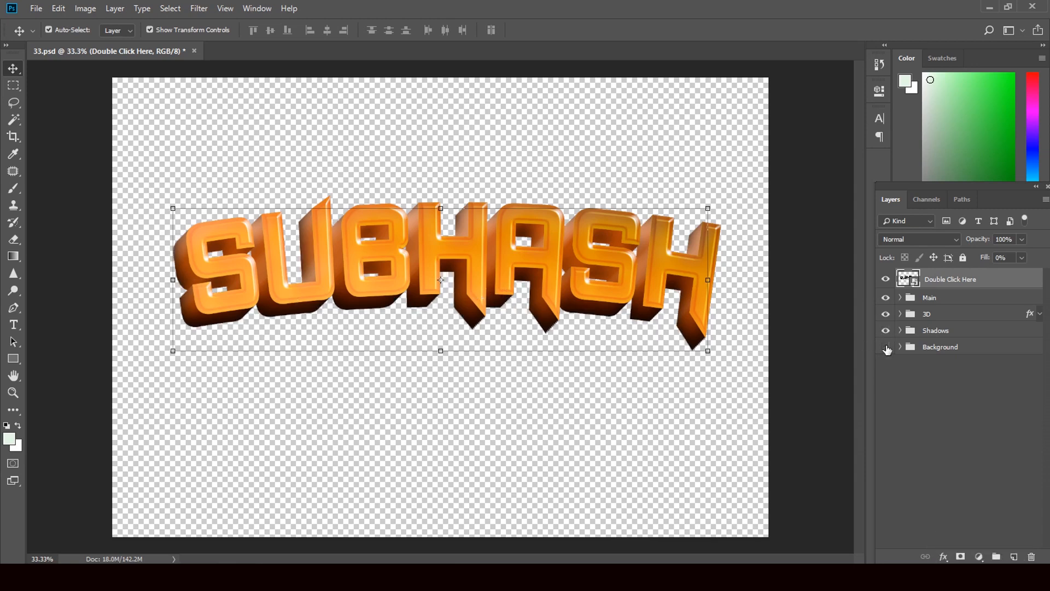
{"action": "left_click", "coordinate": [886, 347]}
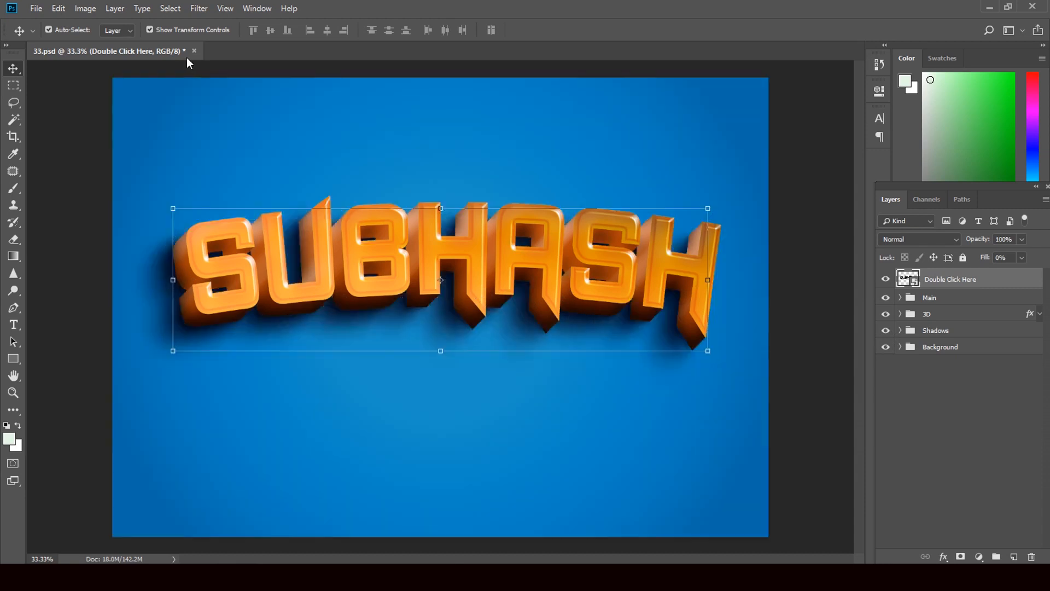
Close 33.psd without saving and minimize Photoshop.
{"action": "left_click", "coordinate": [195, 51]}
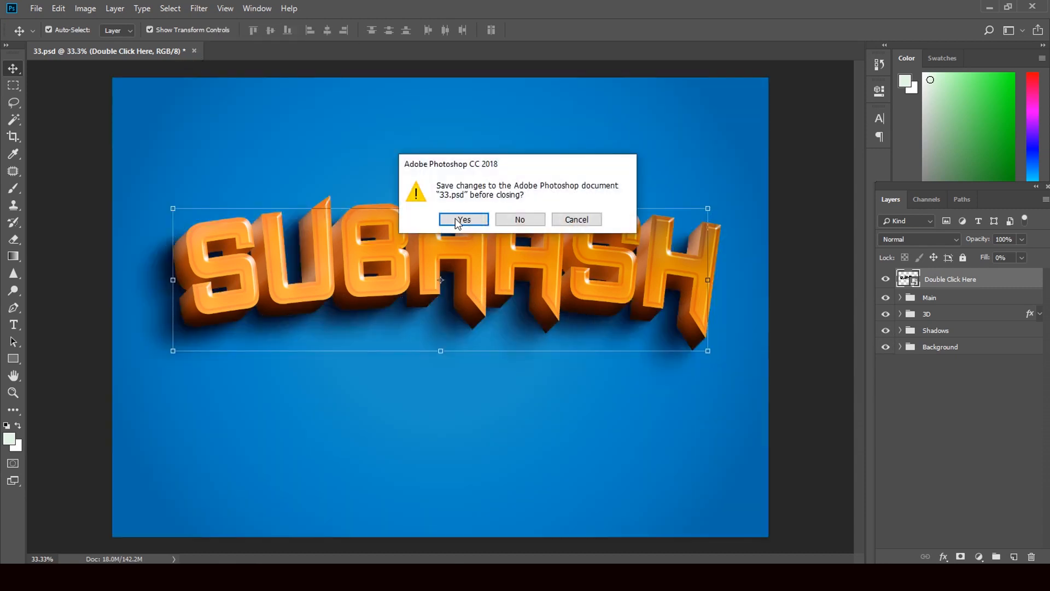
{"action": "left_click", "coordinate": [530, 217]}
{"action": "left_click", "coordinate": [990, 8]}
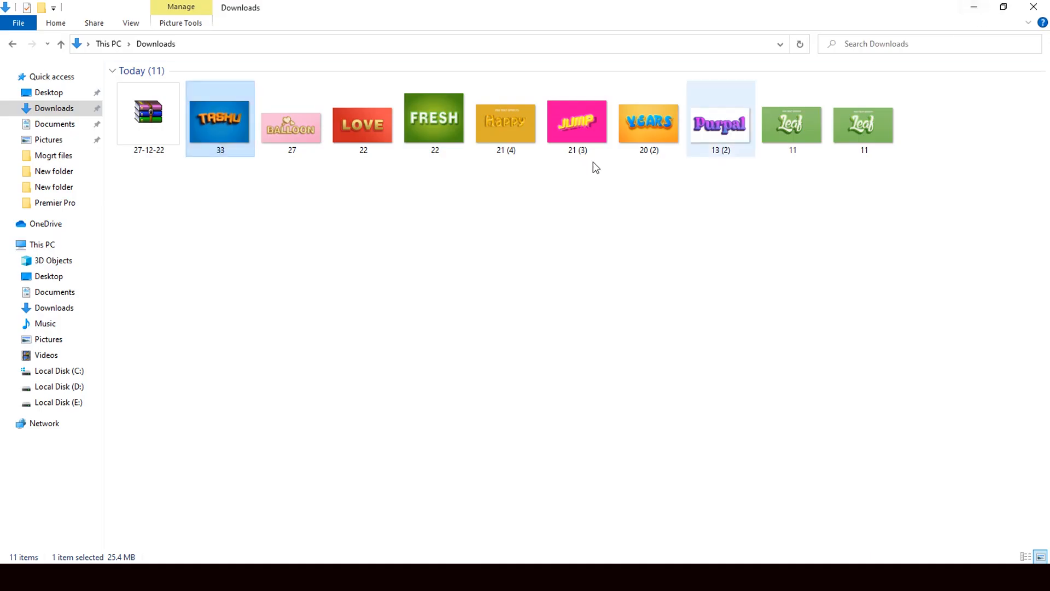
Open the BALLOON template 27.psd from Downloads in Photoshop.
{"action": "left_click_drag", "start_coordinate": [290, 135], "coordinate": [483, 327]}
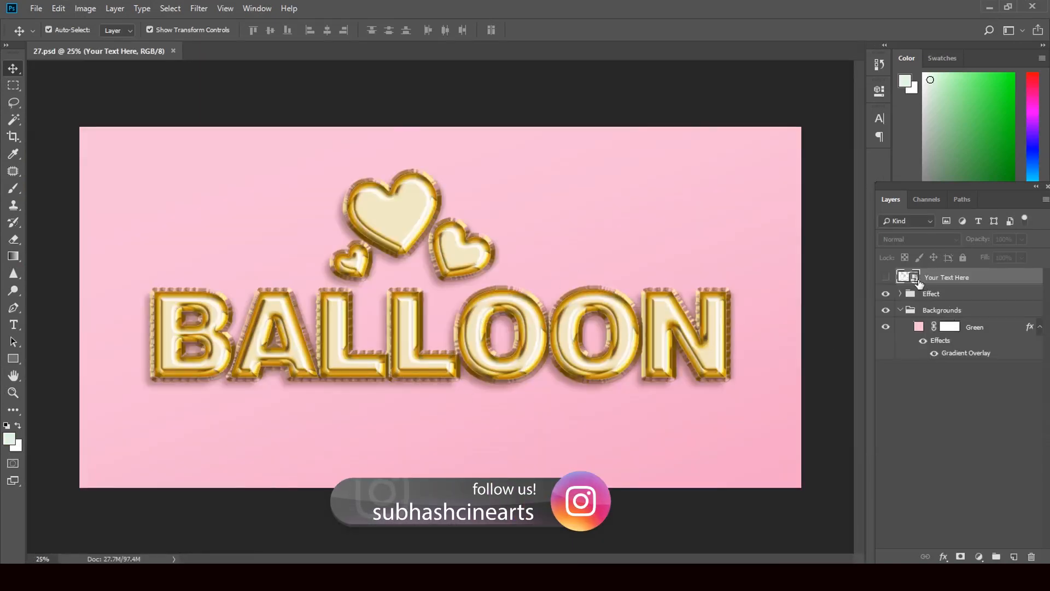
In the Your Text Here smart object, replace the BALLOON text with TASHU.
{"action": "double_click", "coordinate": [914, 279]}
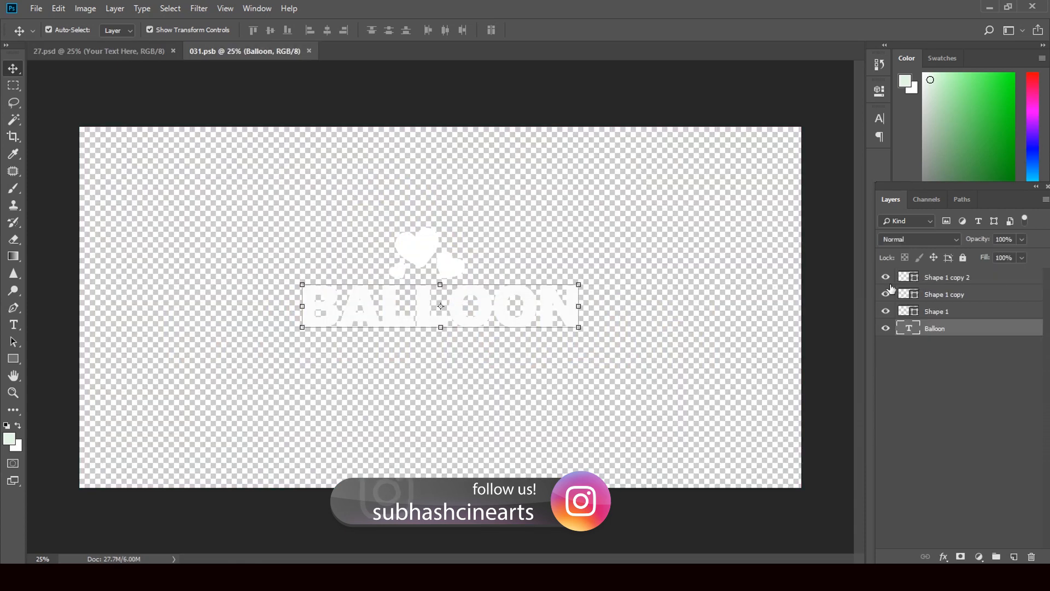
{"action": "double_click", "coordinate": [908, 329]}
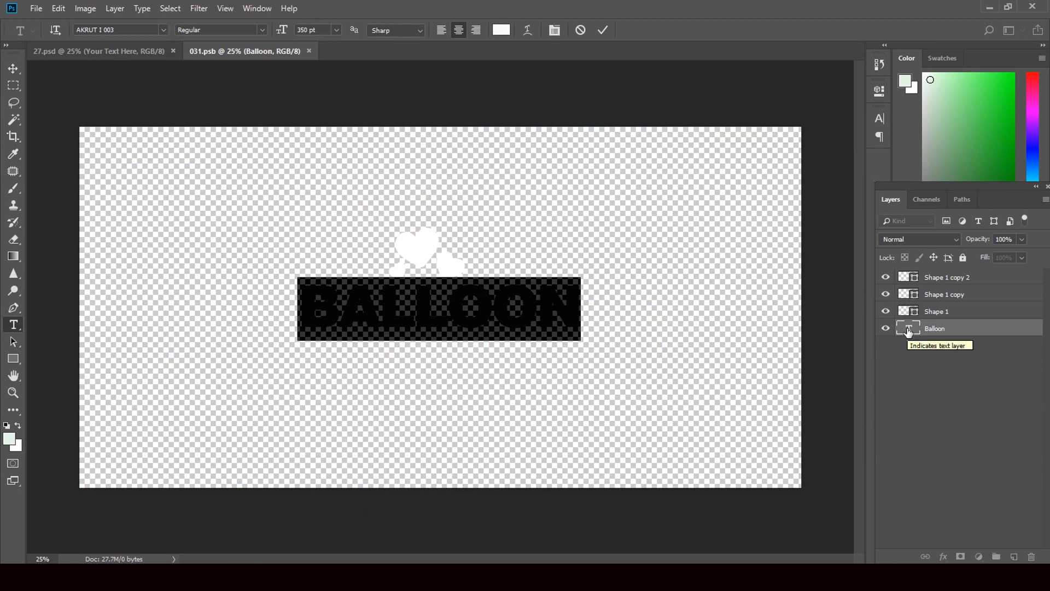
{"action": "type", "text": "T"}
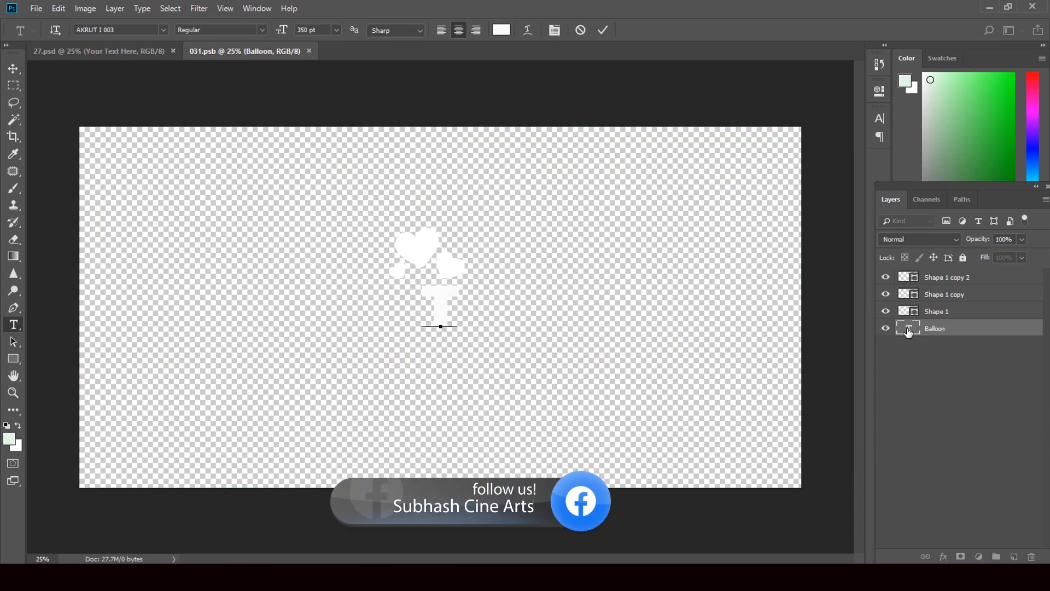
{"action": "type", "text": "ASHU"}
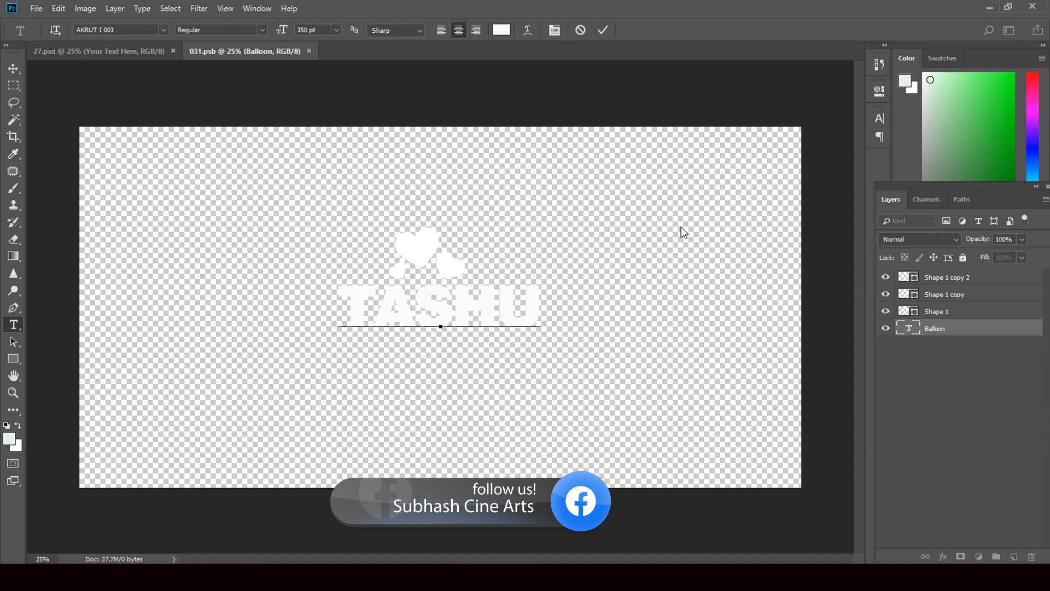
{"action": "left_click", "coordinate": [12, 70]}
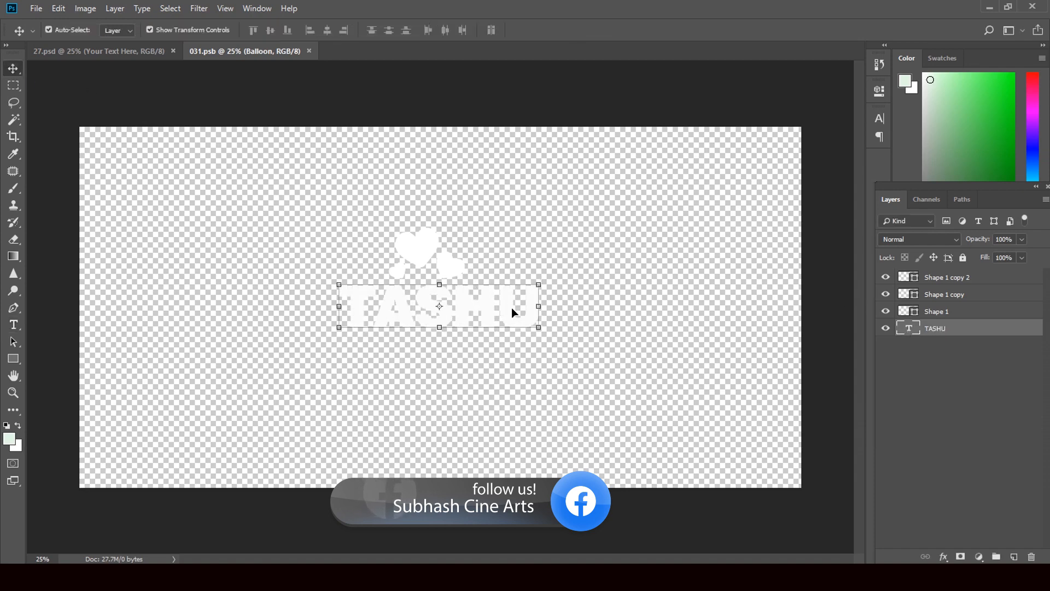
Enlarge the TASHU text, apply the transform, and save the 031.psb smart object.
{"action": "left_click_drag", "start_coordinate": [540, 327], "coordinate": [569, 331]}
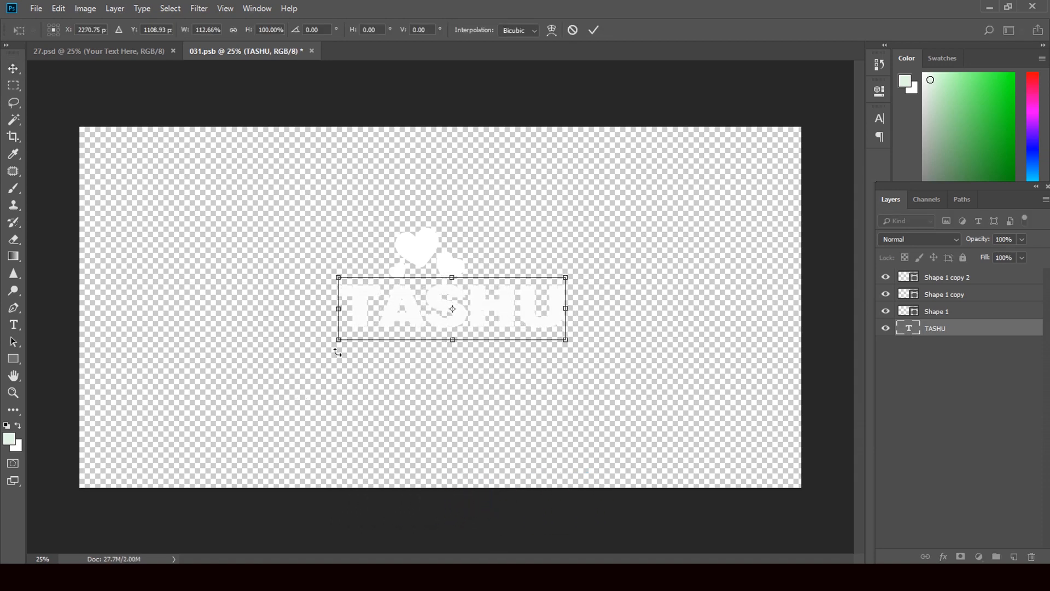
{"action": "left_click_drag", "start_coordinate": [337, 346], "coordinate": [314, 355]}
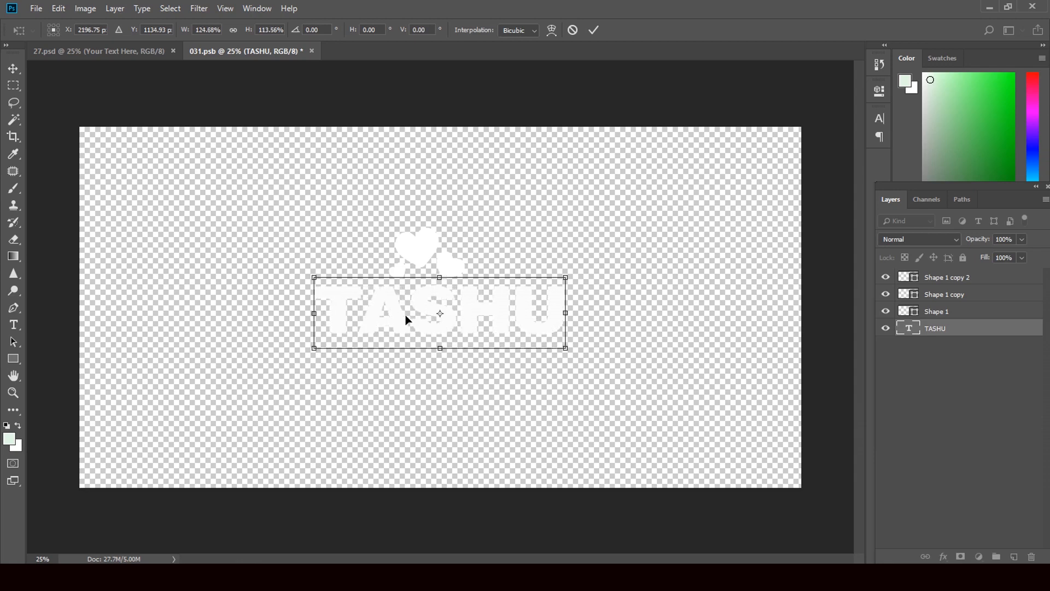
{"action": "left_click", "coordinate": [14, 68]}
{"action": "left_click", "coordinate": [489, 220]}
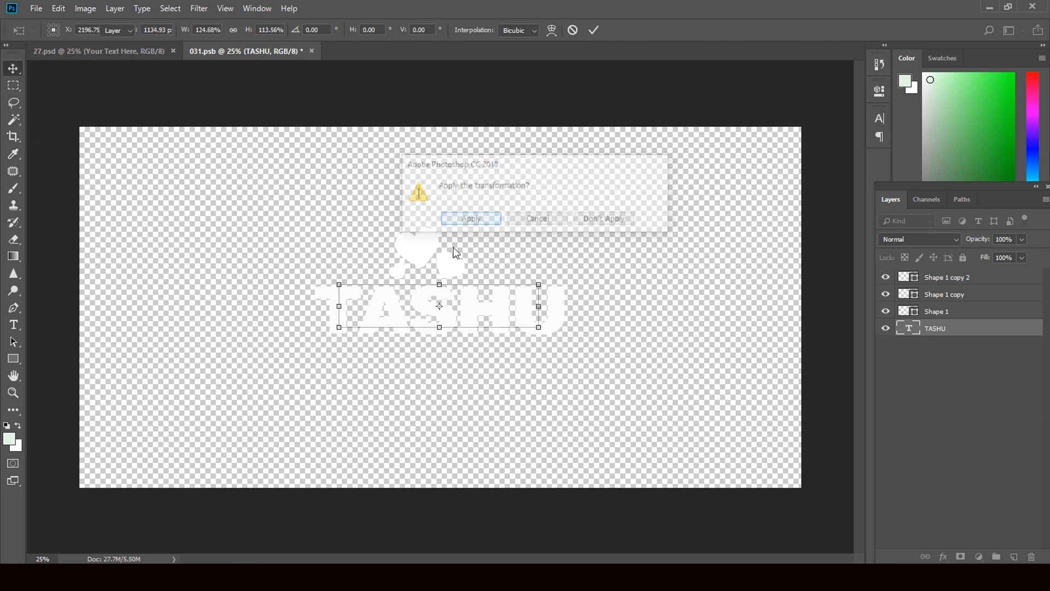
{"action": "left_click", "coordinate": [312, 50]}
{"action": "left_click", "coordinate": [460, 215]}
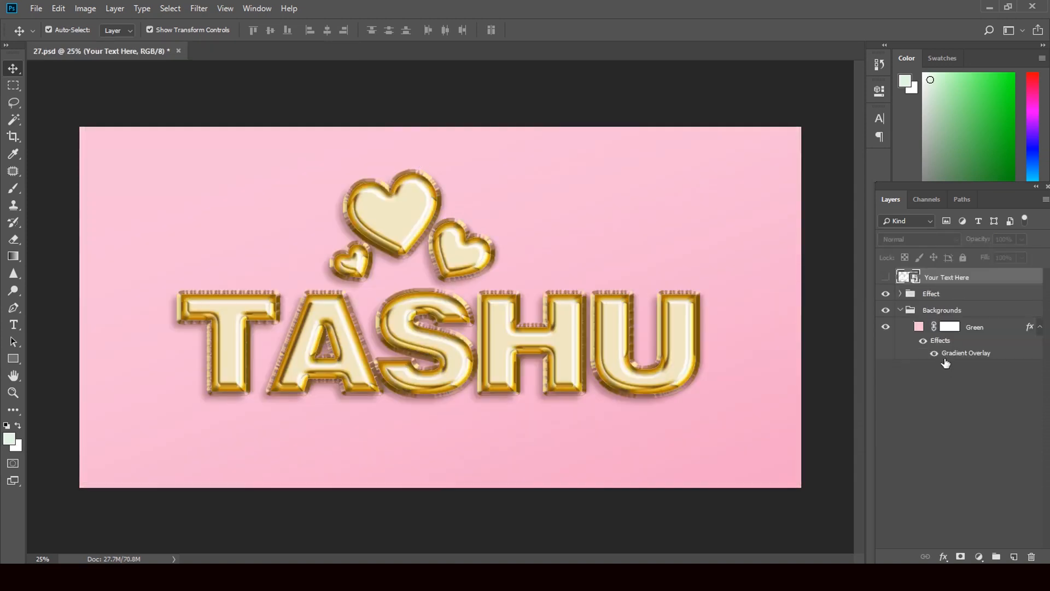
Expand the Effect group and preview the lettering with layers 5 and 4 hidden.
{"action": "left_click", "coordinate": [900, 293]}
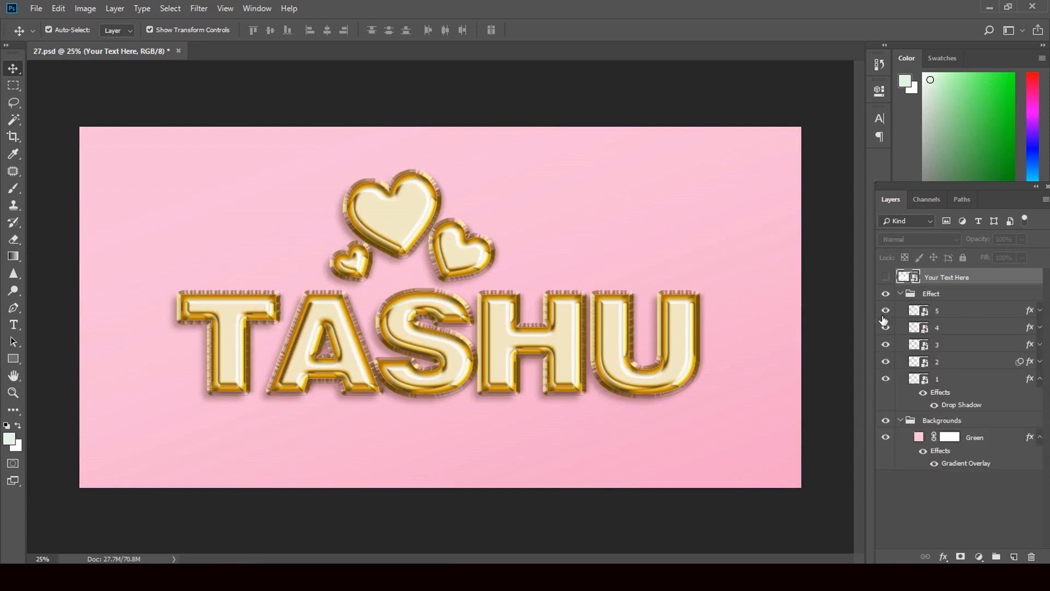
{"action": "left_click", "coordinate": [886, 312]}
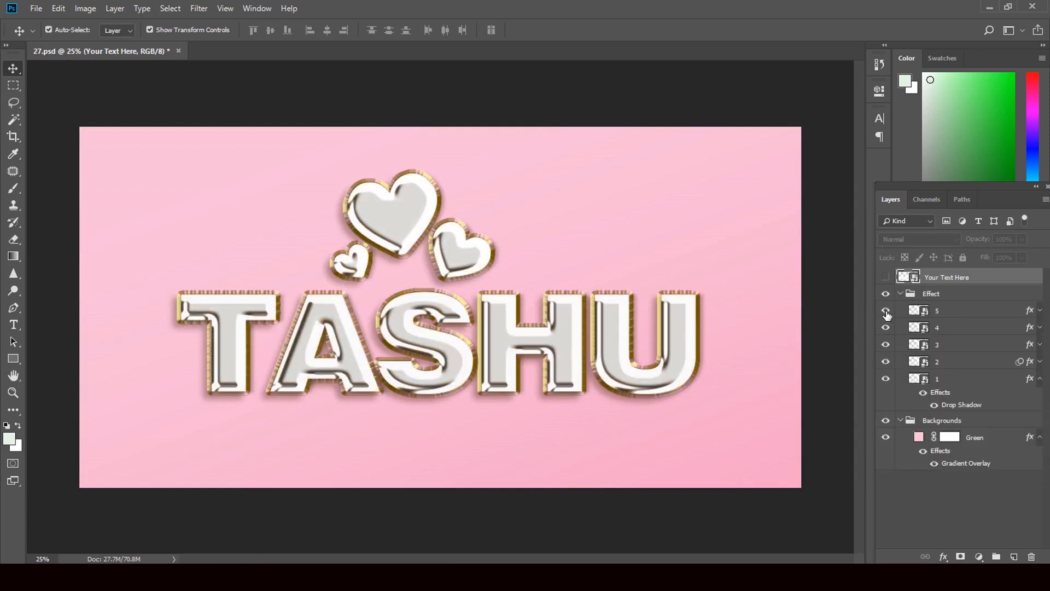
{"action": "left_click", "coordinate": [886, 311]}
{"action": "left_click", "coordinate": [886, 327]}
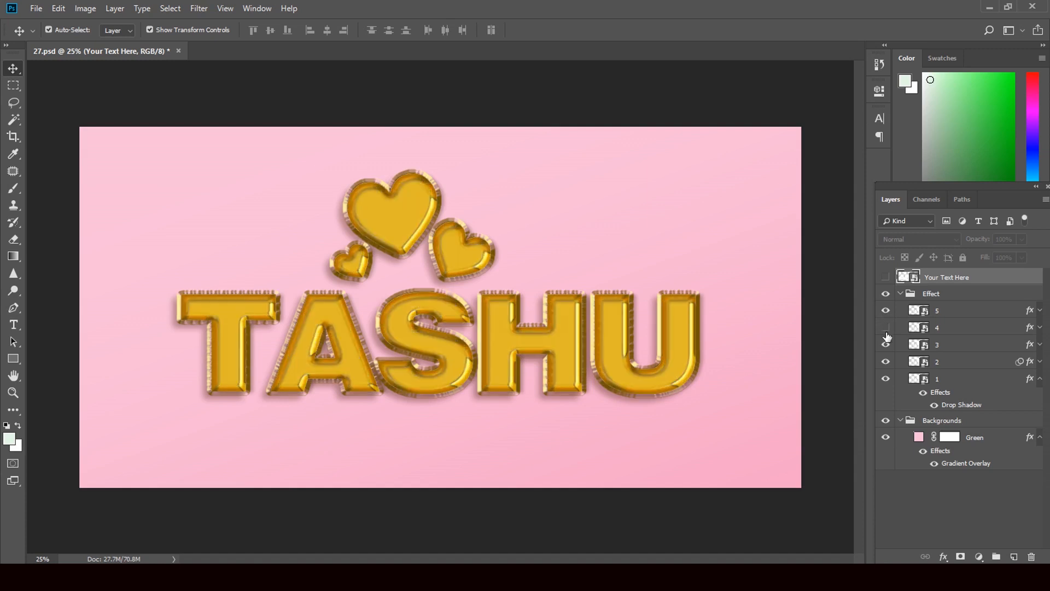
{"action": "left_click", "coordinate": [886, 345]}
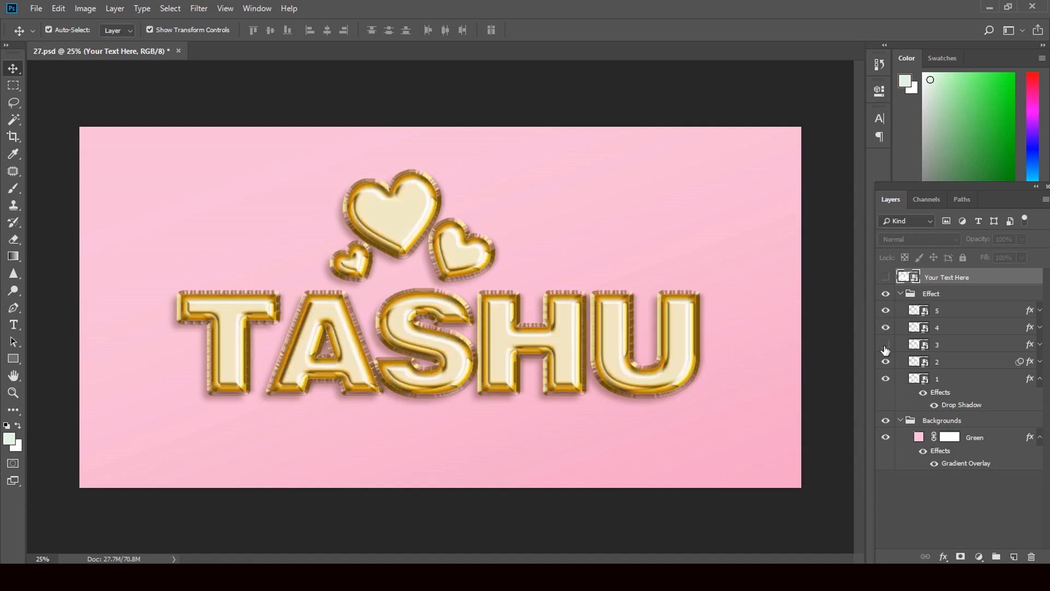
Toggle layer 3, hide layer 2 for cream gold-edged lettering, then close 27.psd unsaved.
{"action": "left_click", "coordinate": [885, 347]}
{"action": "left_click", "coordinate": [886, 362]}
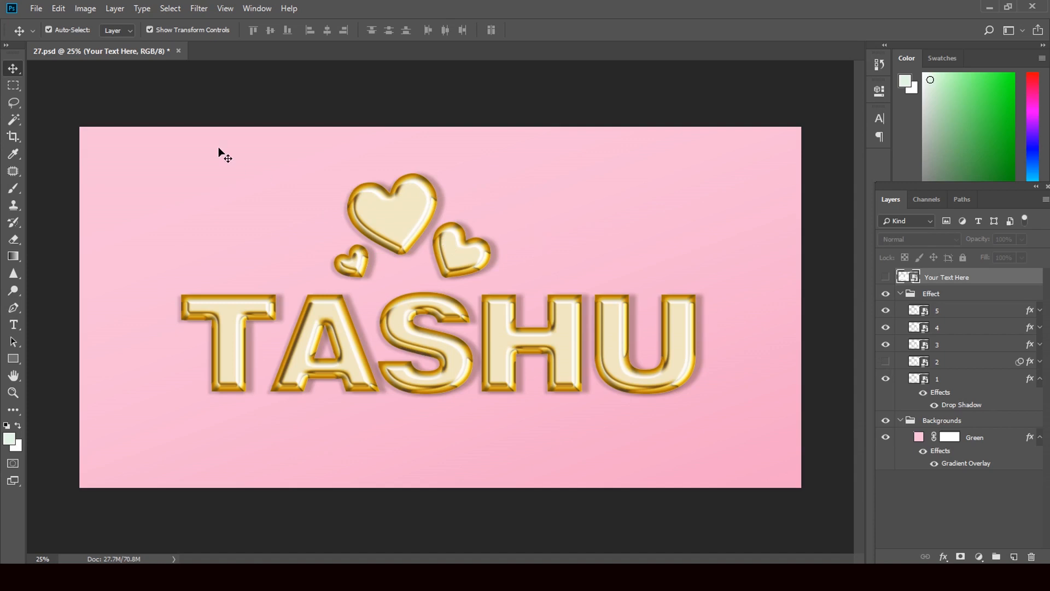
{"action": "left_click", "coordinate": [177, 51]}
{"action": "left_click", "coordinate": [504, 218]}
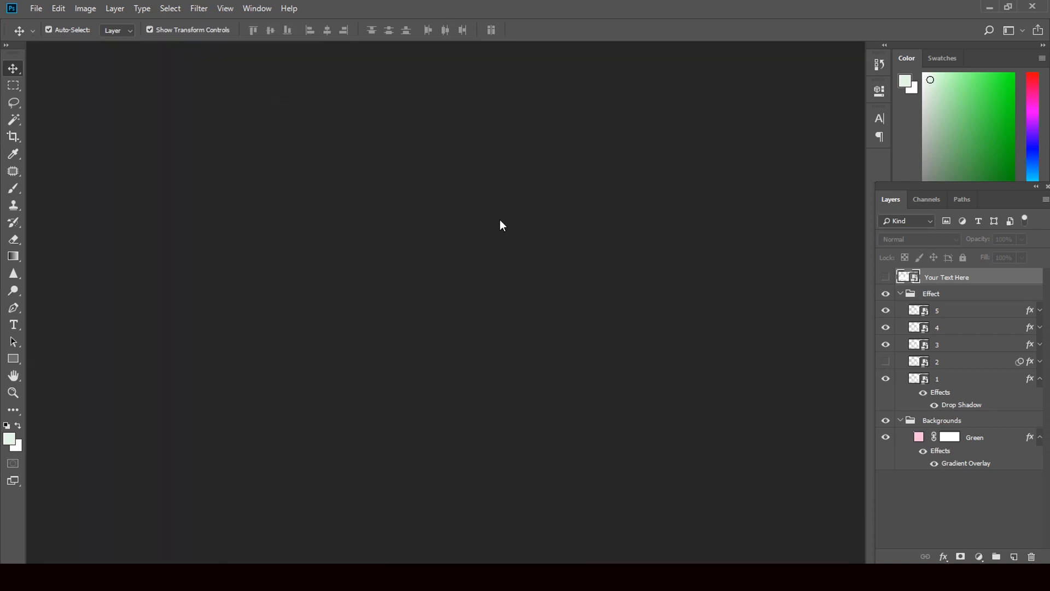
Open the red LOVE template 22.psd from Downloads in Photoshop.
{"action": "left_click", "coordinate": [991, 8]}
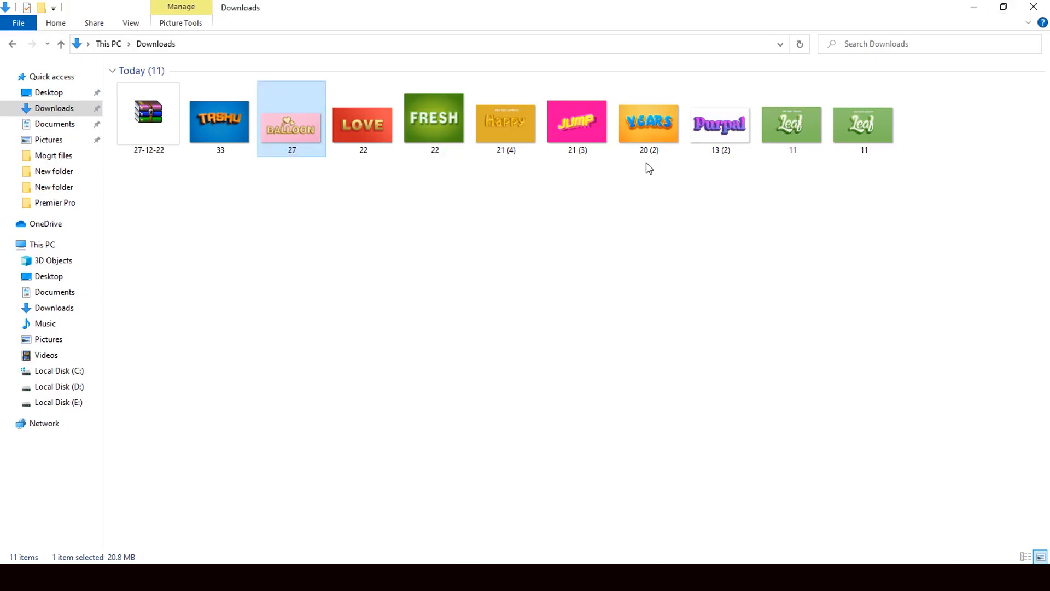
{"action": "left_click", "coordinate": [376, 132]}
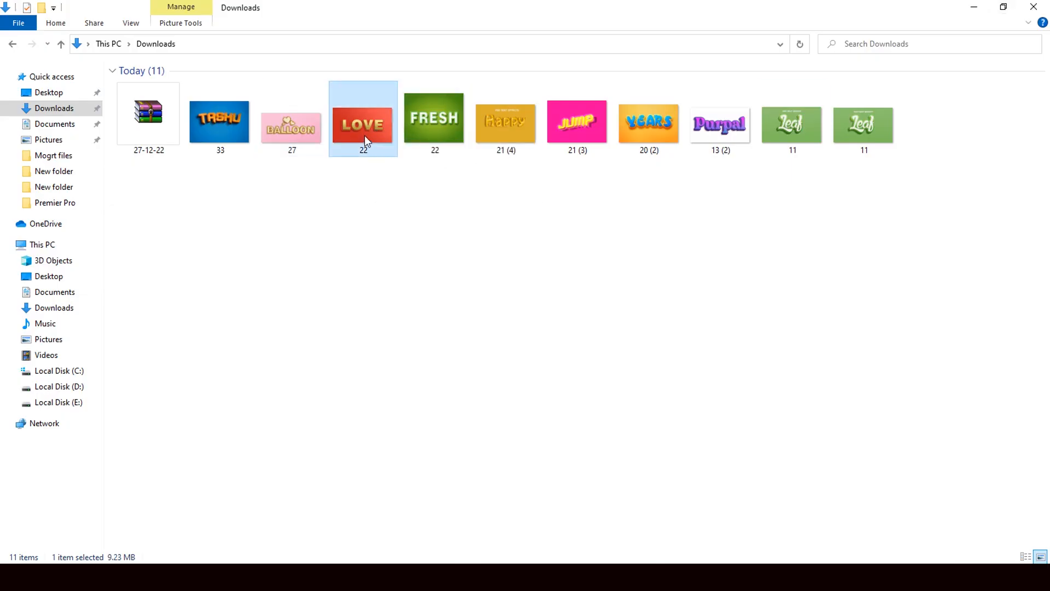
{"action": "left_click_drag", "start_coordinate": [364, 136], "coordinate": [488, 387]}
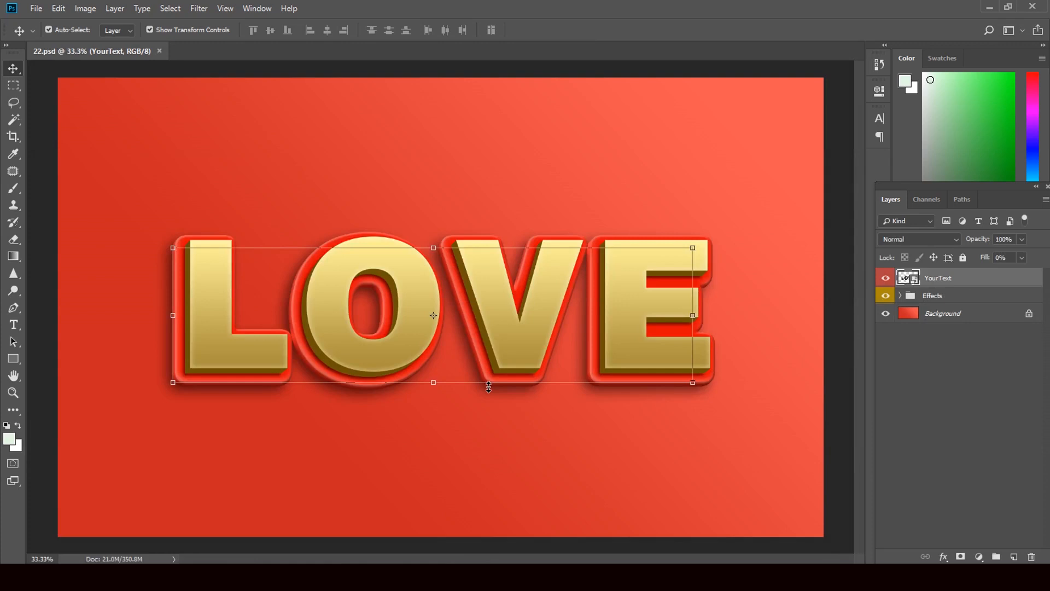
Open the YourText smart object and retype its LOVE text as SUPER.
{"action": "double_click", "coordinate": [913, 279]}
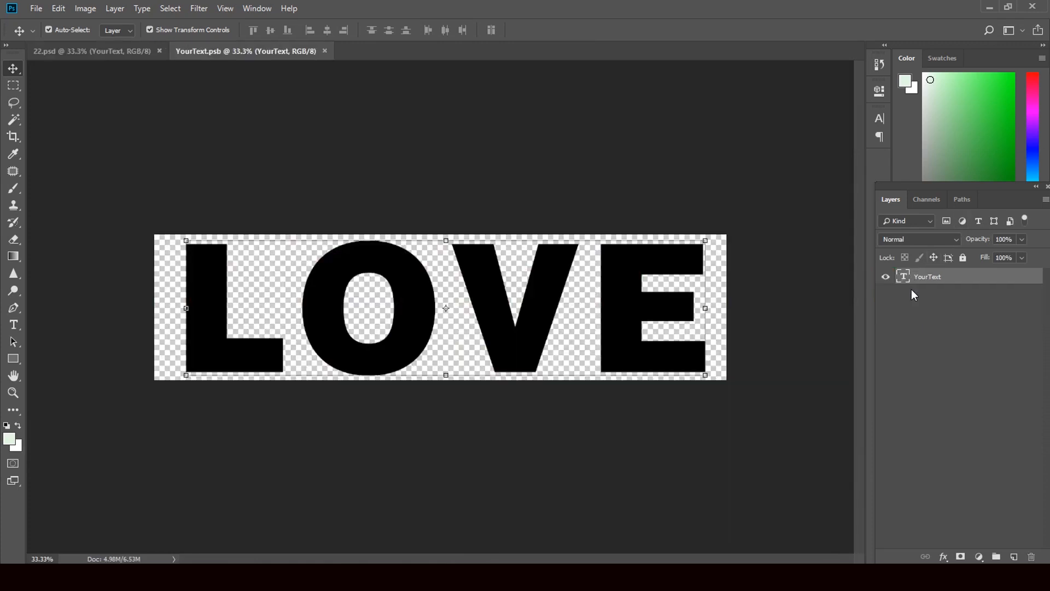
{"action": "double_click", "coordinate": [903, 279]}
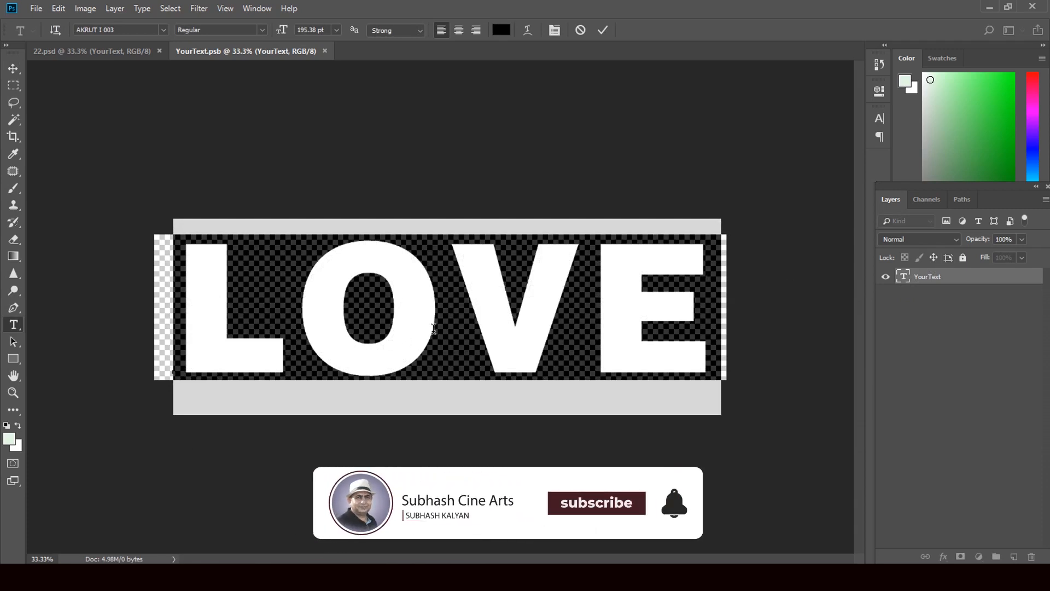
{"action": "left_click", "coordinate": [442, 328]}
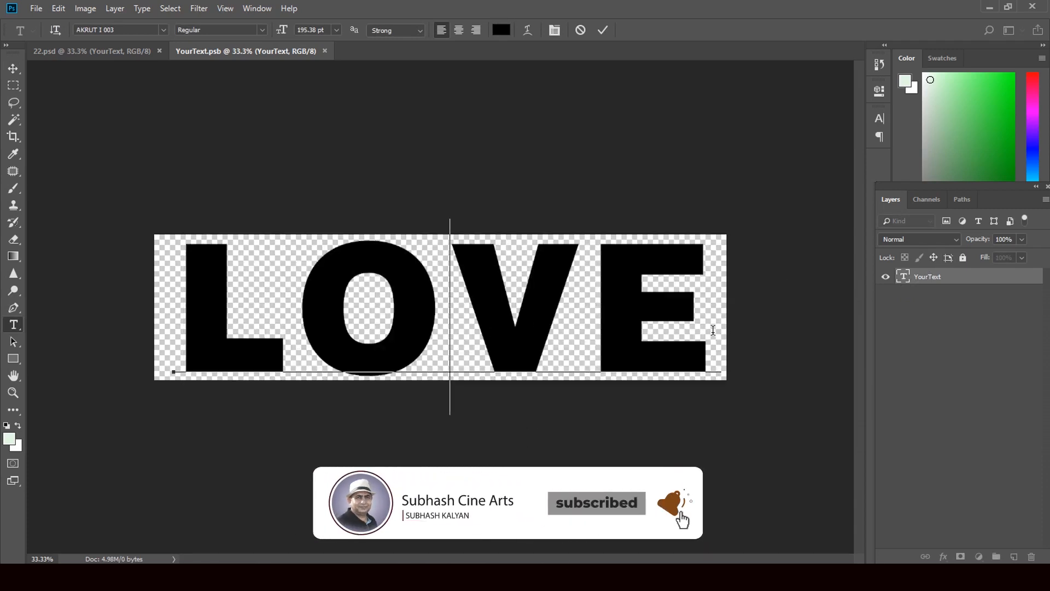
{"action": "left_click_drag", "start_coordinate": [714, 330], "coordinate": [202, 343]}
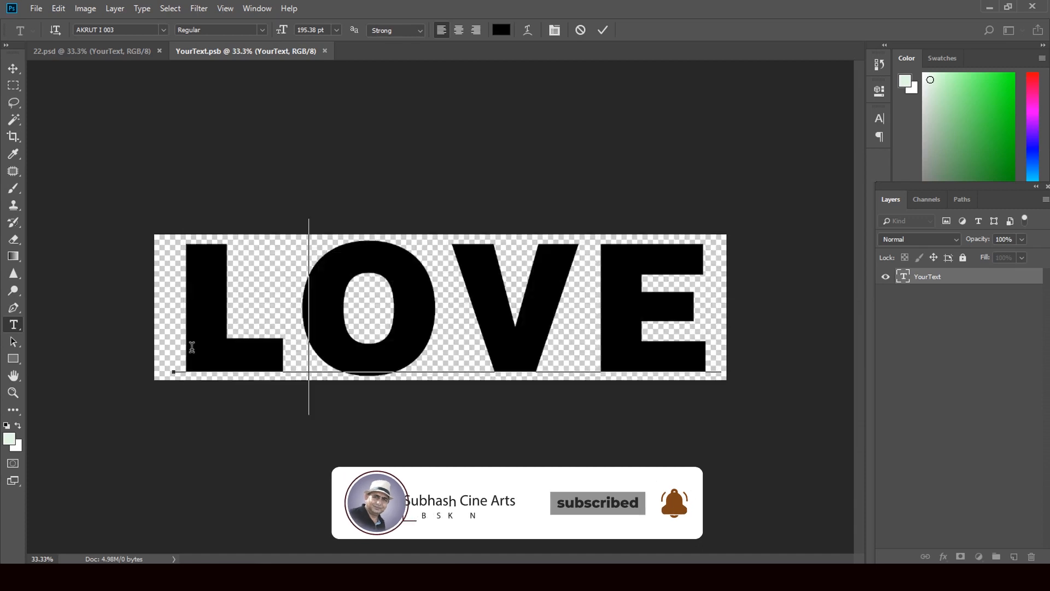
{"action": "type", "text": "SUPE"}
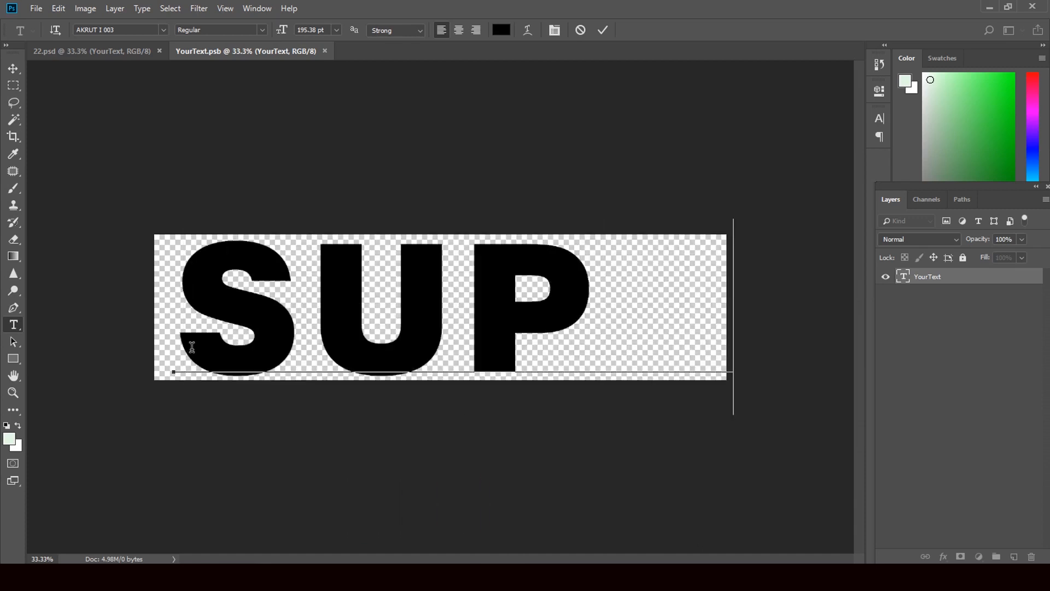
{"action": "left_click", "coordinate": [13, 68]}
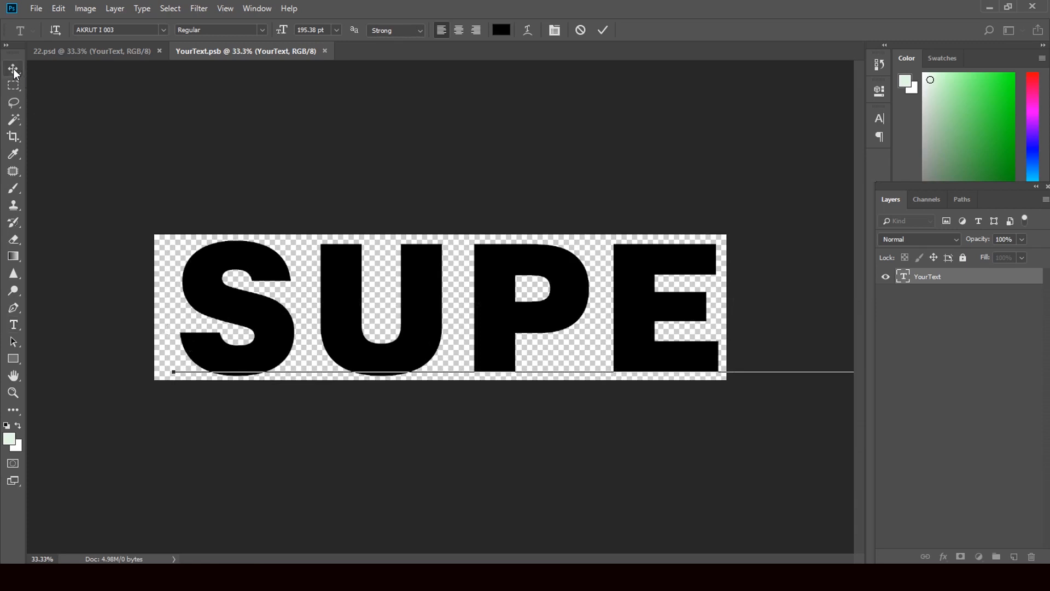
Scale and stretch SUPER corner to corner across the canvas, apply, and save the smart object.
{"action": "key", "text": "ctrl+t"}
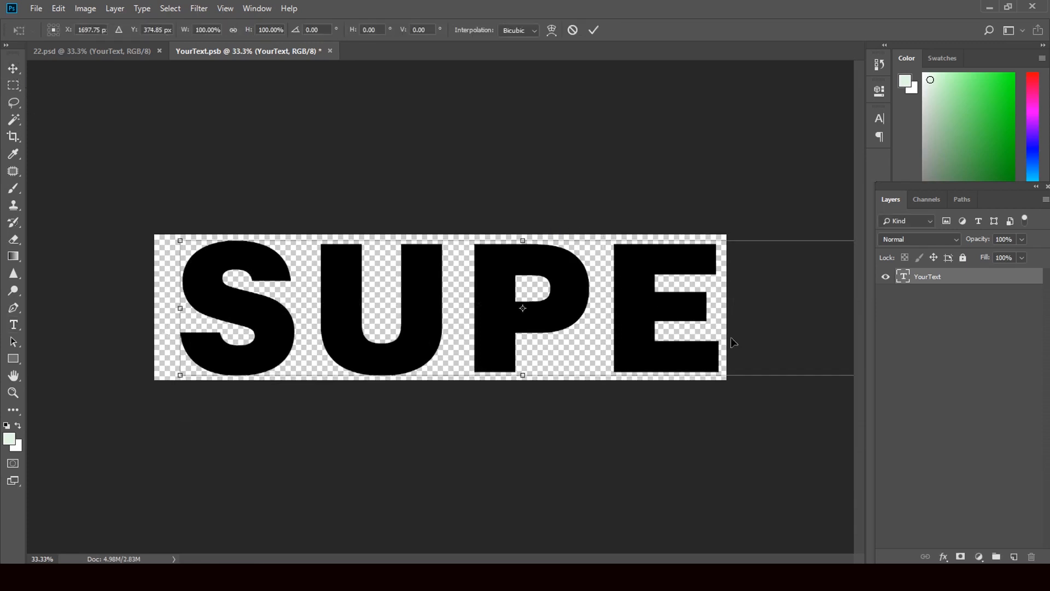
{"action": "left_click_drag", "start_coordinate": [174, 415], "coordinate": [420, 332]}
{"action": "left_click_drag", "start_coordinate": [543, 323], "coordinate": [381, 337]}
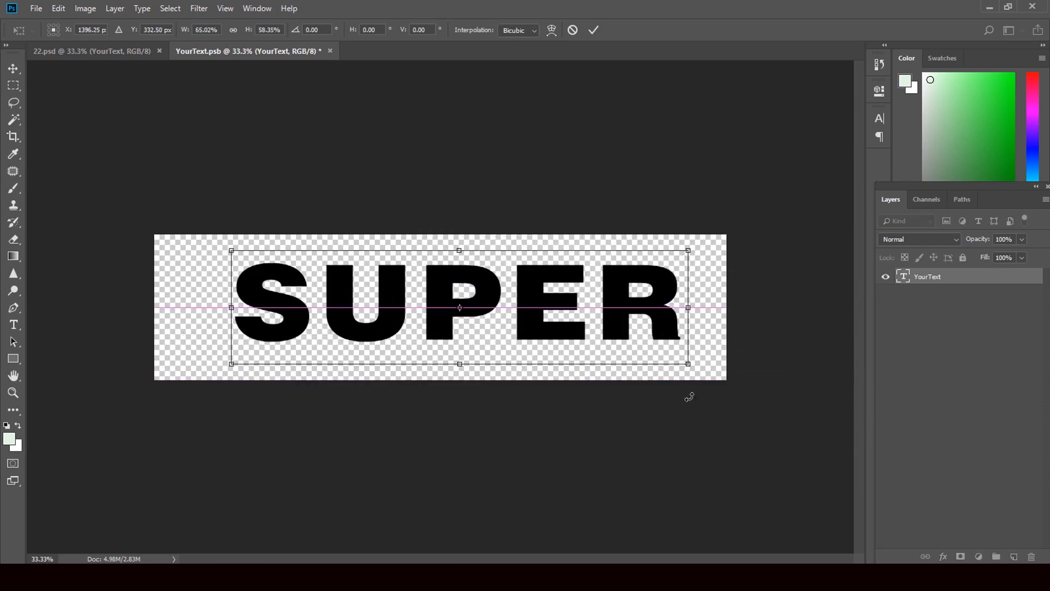
{"action": "left_click_drag", "start_coordinate": [689, 366], "coordinate": [727, 380]}
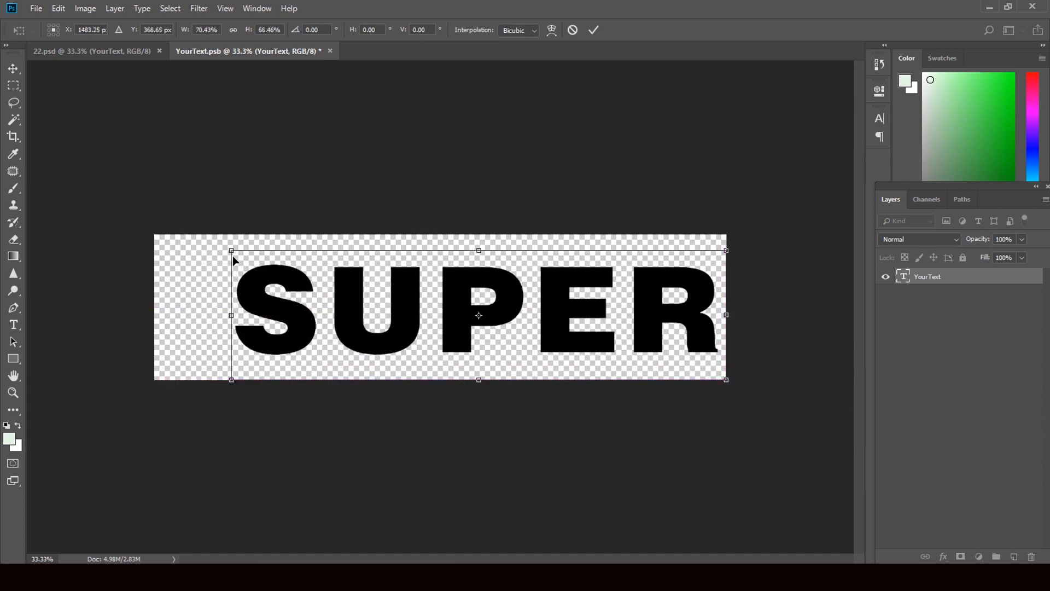
{"action": "left_click_drag", "start_coordinate": [231, 250], "coordinate": [154, 234]}
{"action": "left_click", "coordinate": [14, 68]}
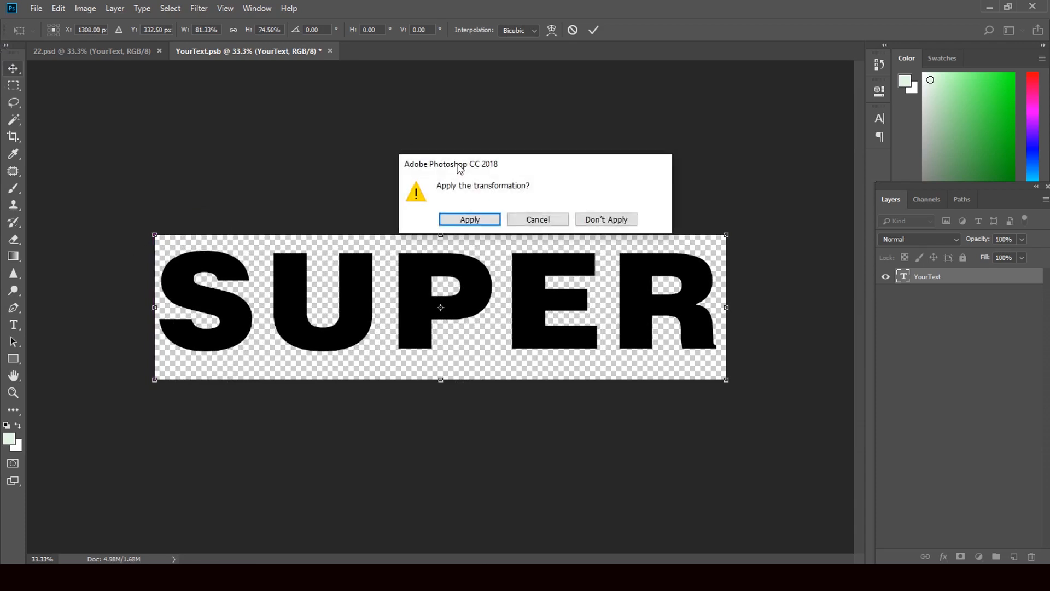
{"action": "left_click", "coordinate": [478, 215]}
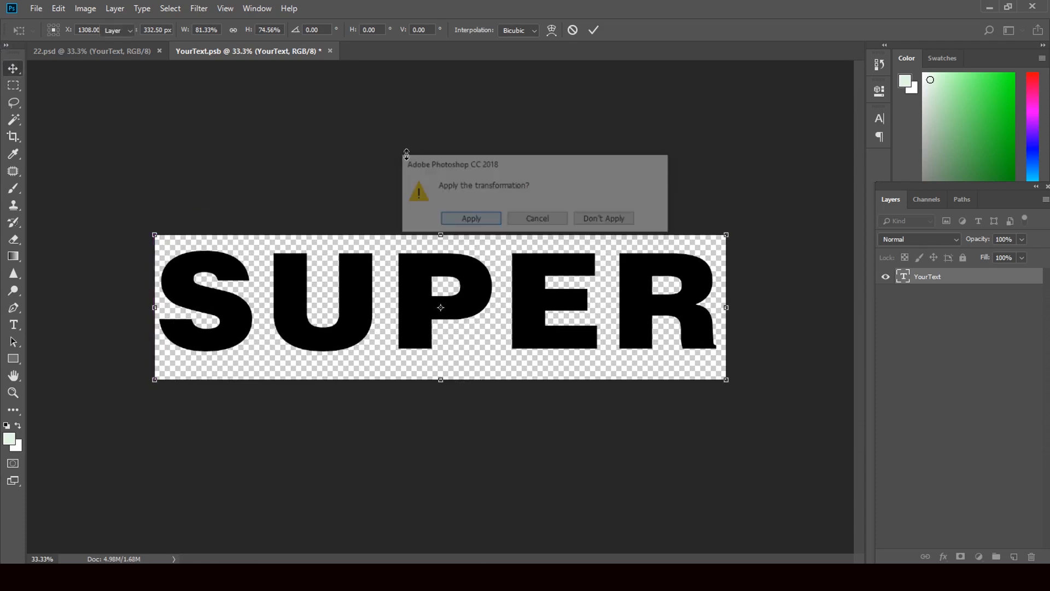
{"action": "left_click", "coordinate": [331, 50]}
{"action": "left_click", "coordinate": [463, 221]}
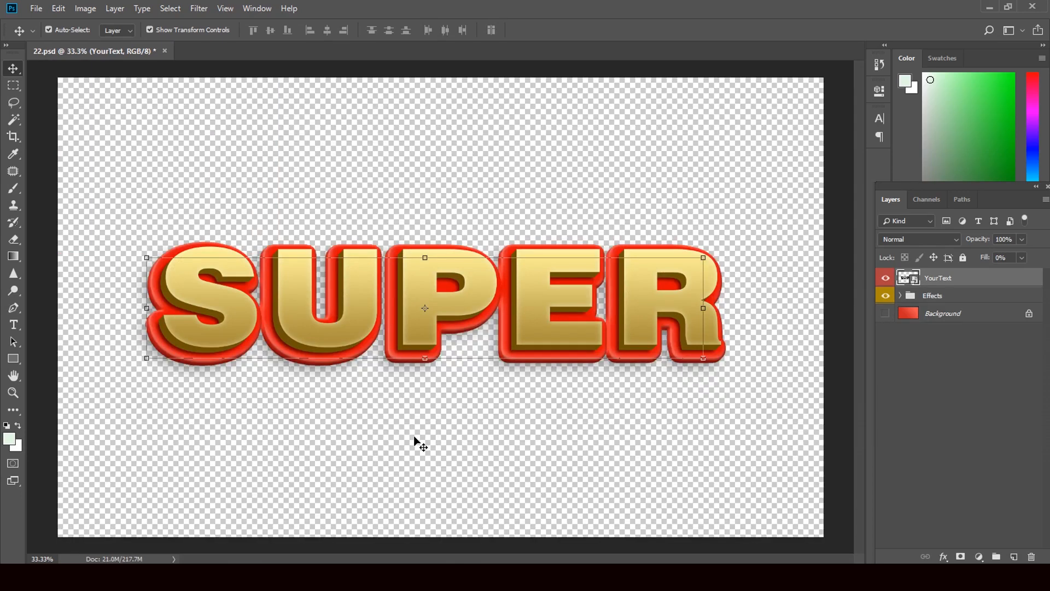
Close 22.psd without saving and minimize Photoshop to show the Downloads folder.
{"action": "left_click", "coordinate": [166, 50]}
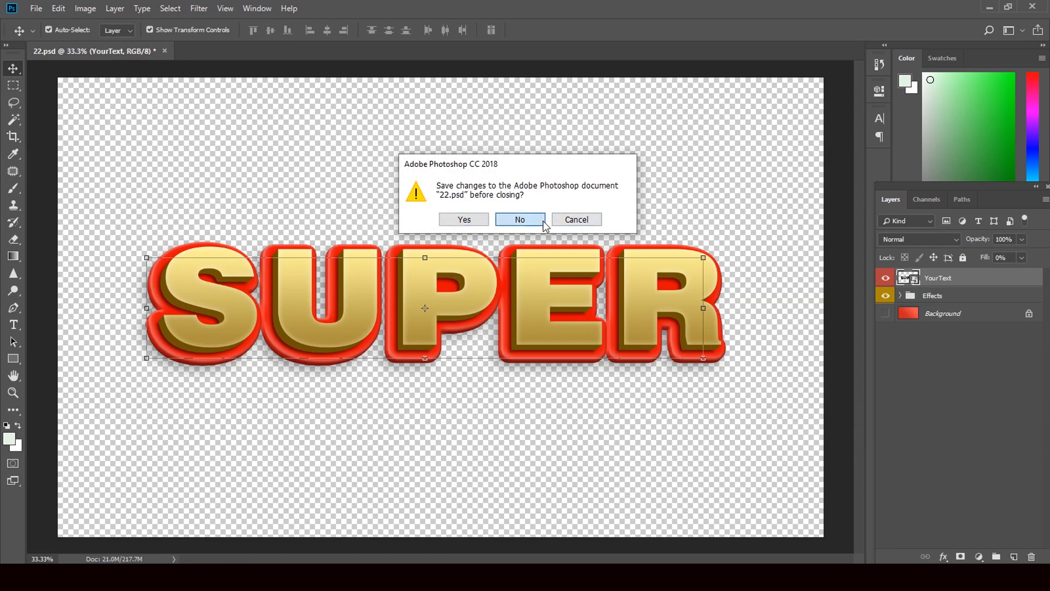
{"action": "left_click", "coordinate": [518, 218]}
{"action": "left_click", "coordinate": [987, 6]}
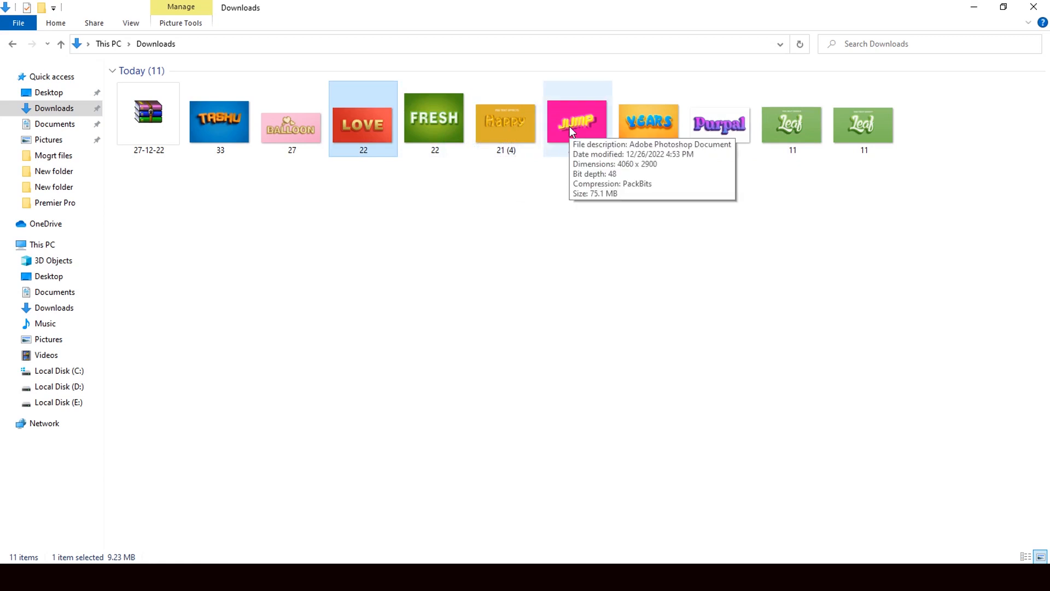
Drag the 21 (3) JUMP thumbnail from Downloads into Photoshop to open it.
{"action": "left_click_drag", "start_coordinate": [569, 126], "coordinate": [450, 387]}
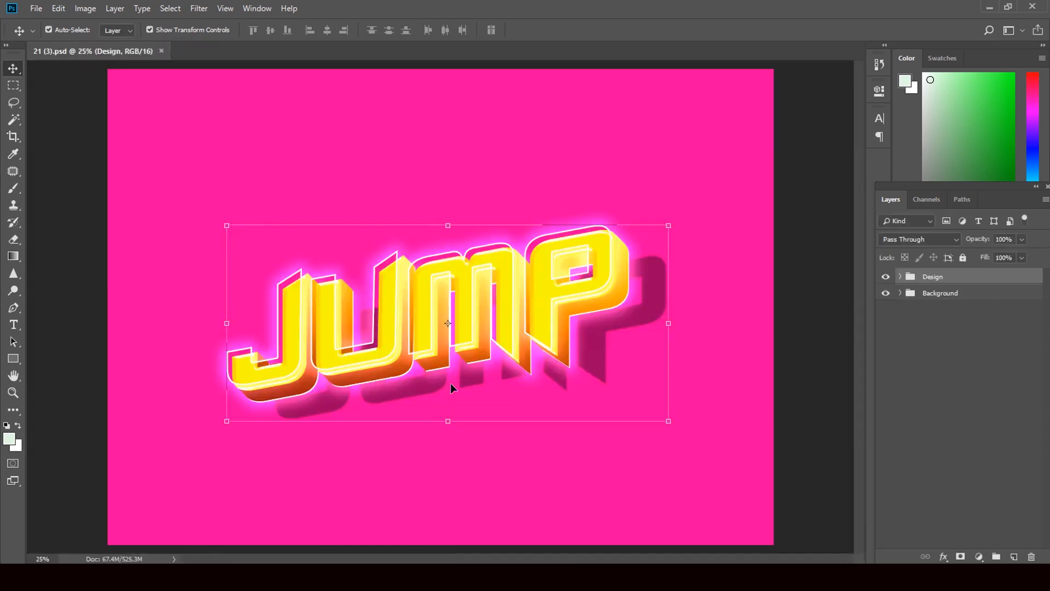
Open the Your Design here smart object, retype its text as 'Jump', and close JUMP.psb.
{"action": "left_click", "coordinate": [899, 277]}
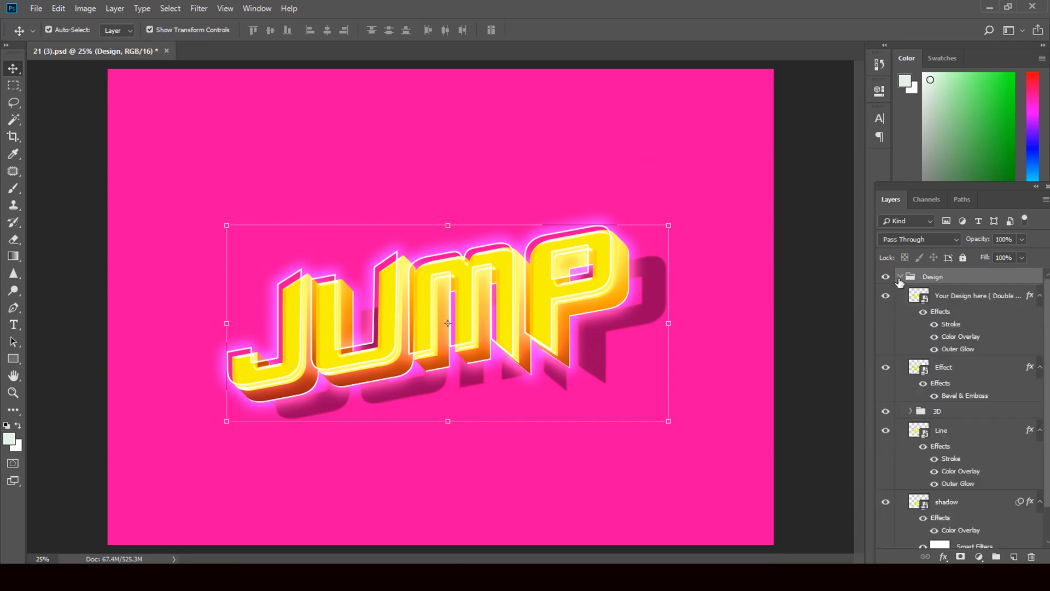
{"action": "double_click", "coordinate": [925, 298]}
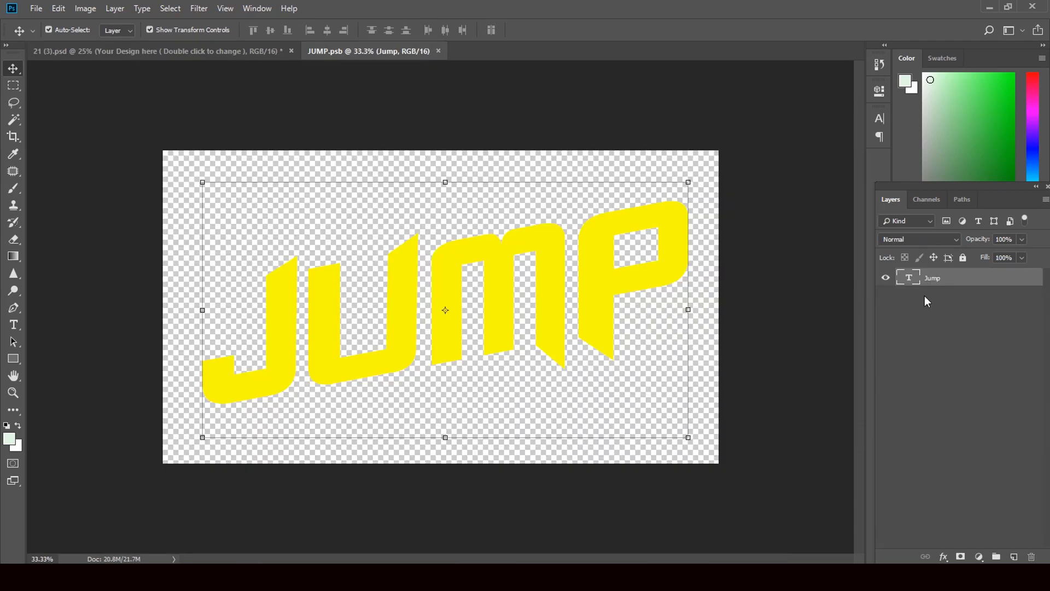
{"action": "double_click", "coordinate": [909, 279]}
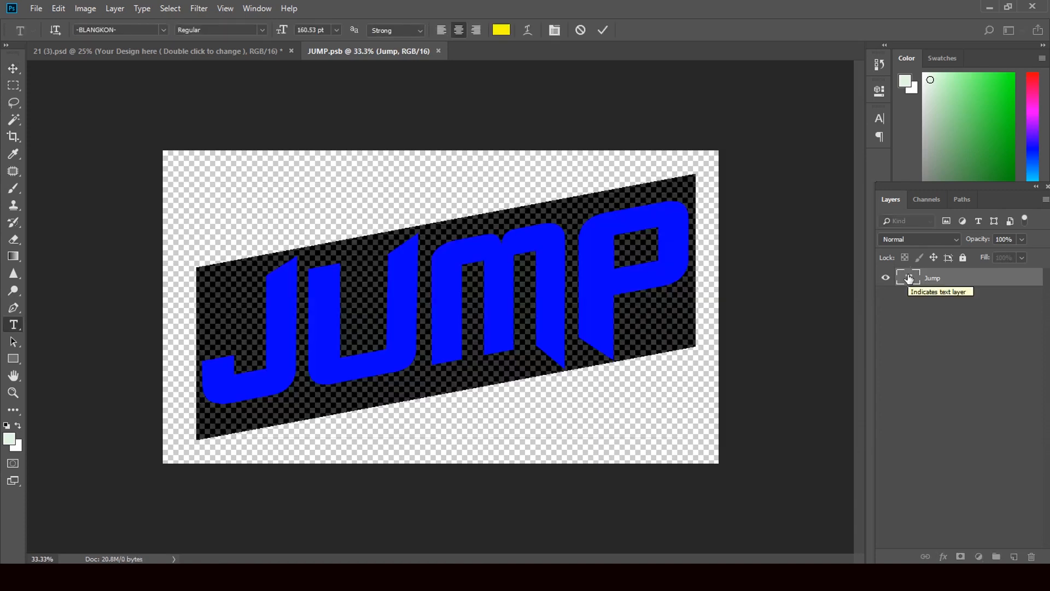
{"action": "type", "text": "Ju"}
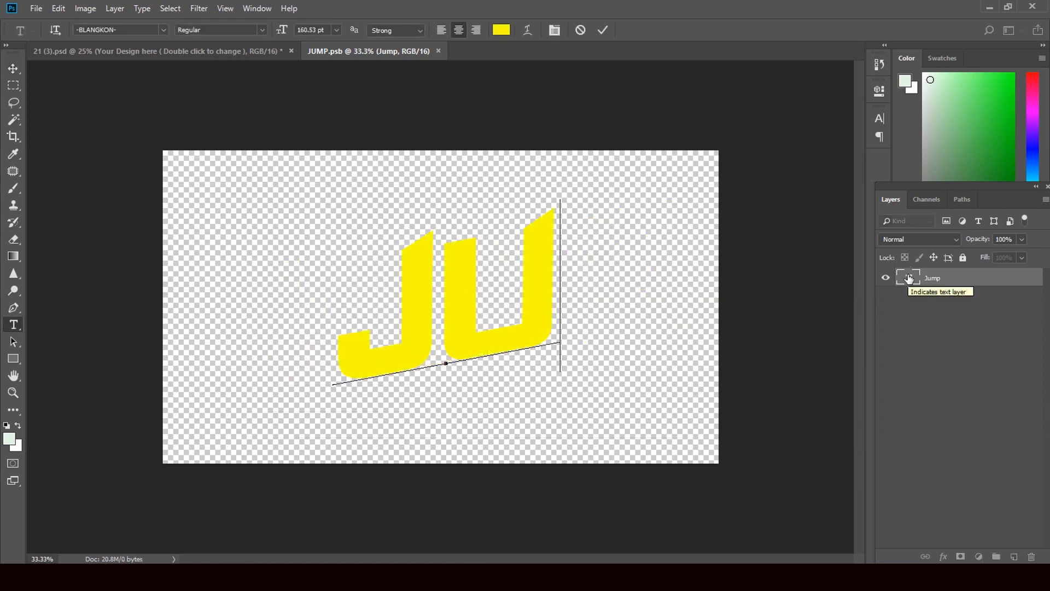
{"action": "type", "text": "mp"}
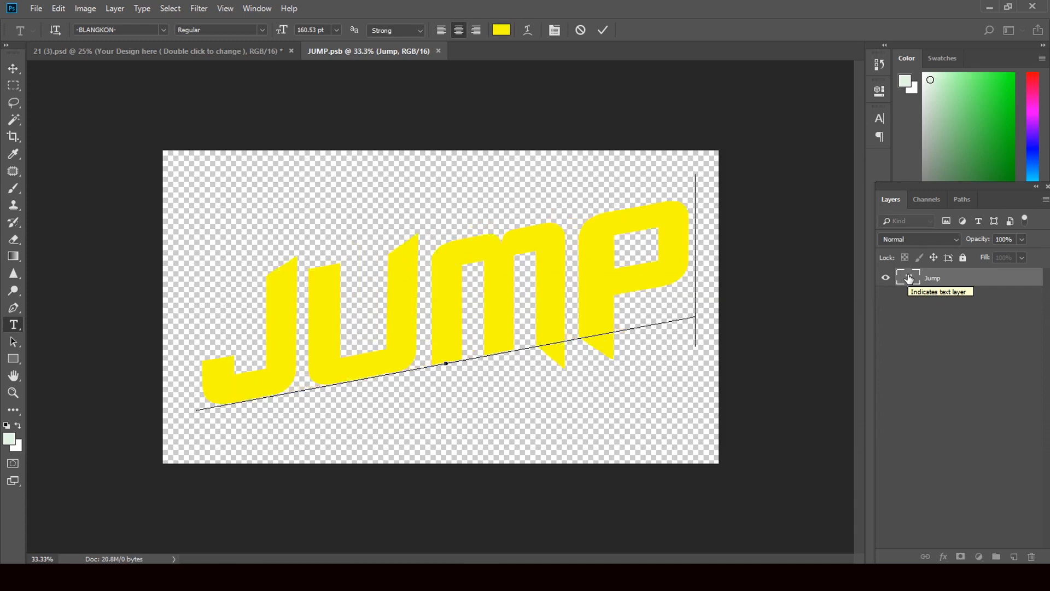
{"action": "left_click", "coordinate": [14, 68]}
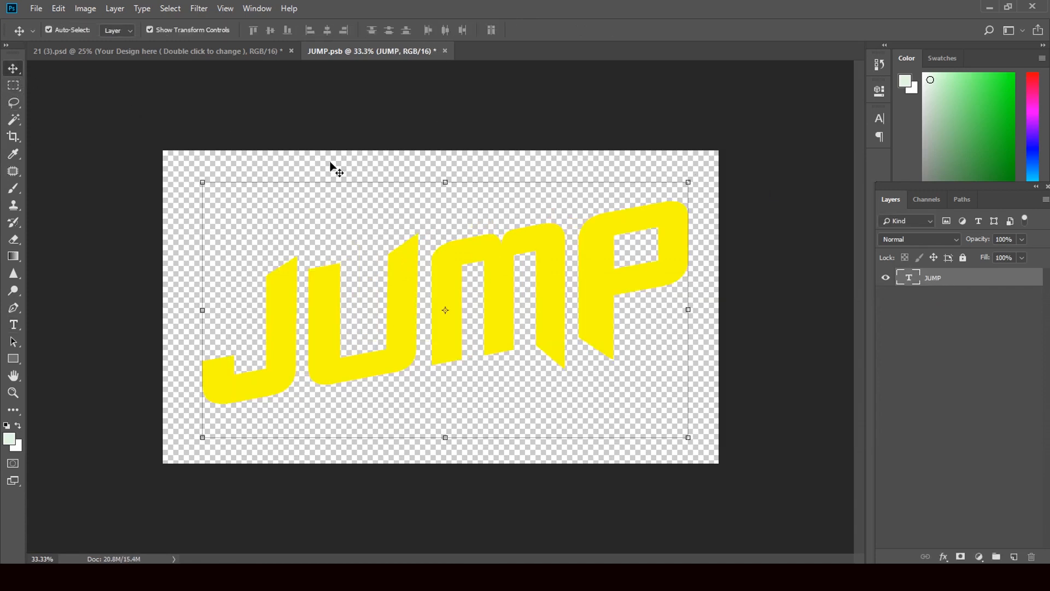
{"action": "left_click", "coordinate": [445, 51]}
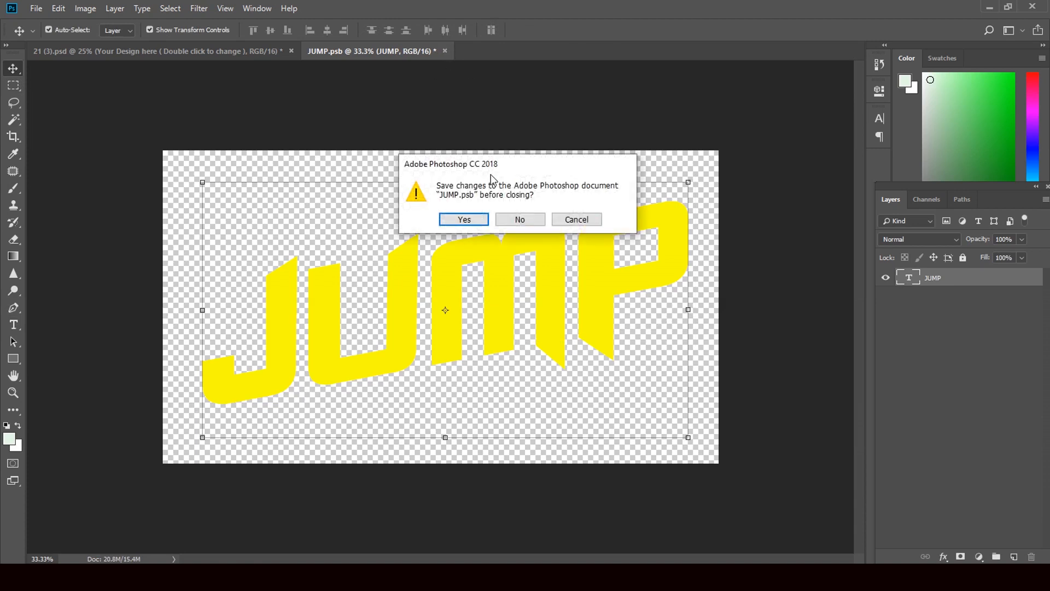
Save JUMP.psb, review the updated JUMP design in 21 (3).psd, then close it unsaved.
{"action": "left_click", "coordinate": [464, 220]}
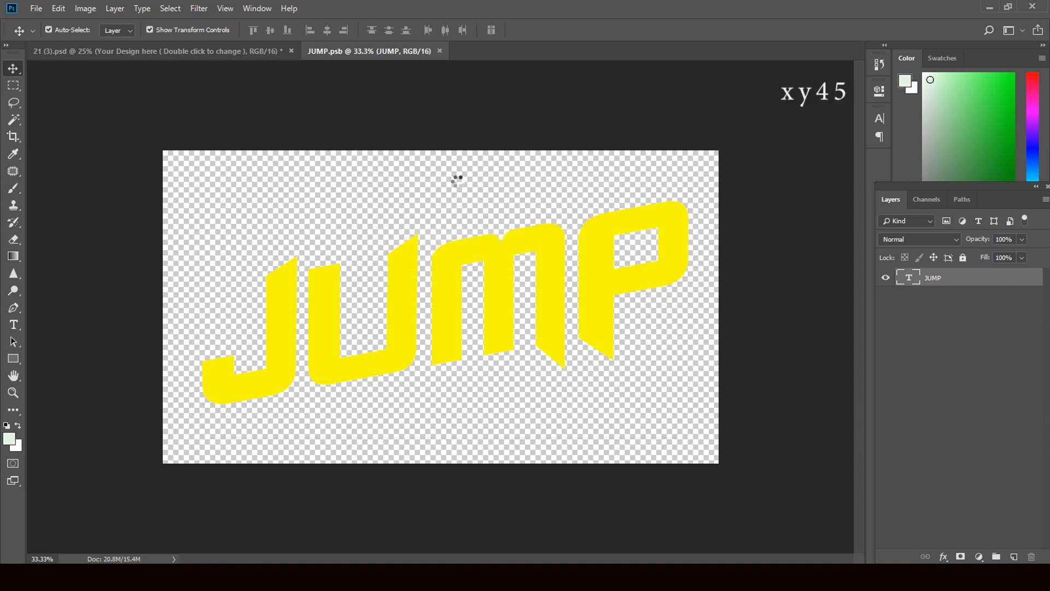
{"action": "key", "text": "ctrl+w"}
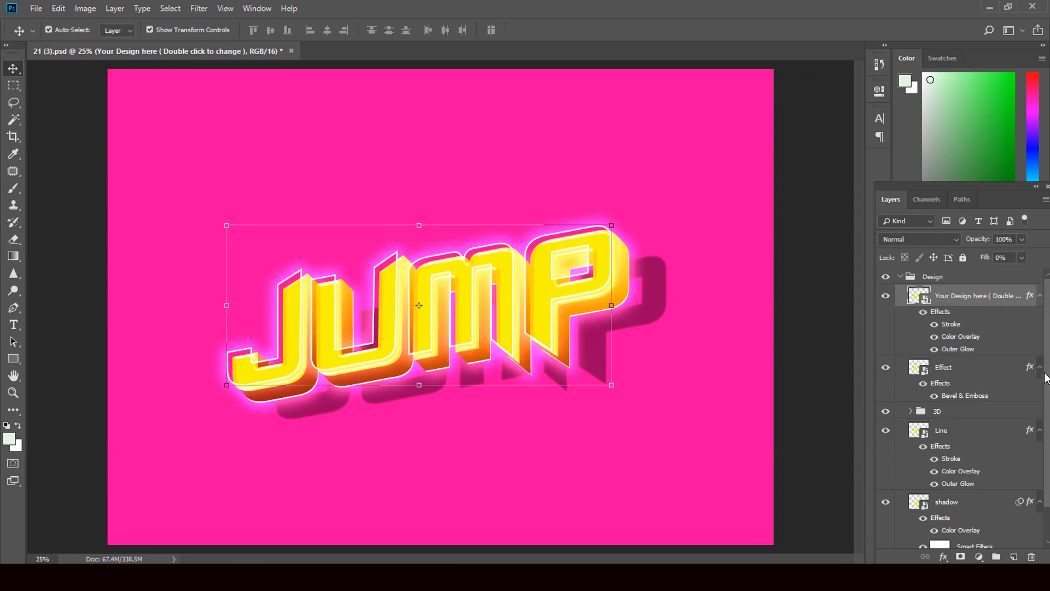
{"action": "left_click_drag", "start_coordinate": [1046, 377], "coordinate": [1046, 485]}
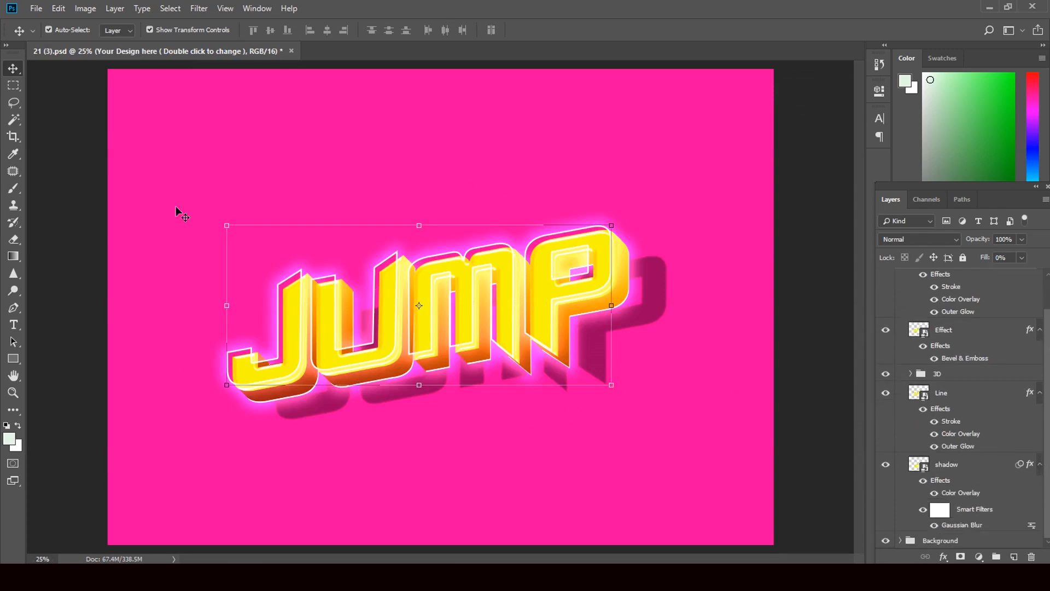
{"action": "left_click", "coordinate": [291, 50]}
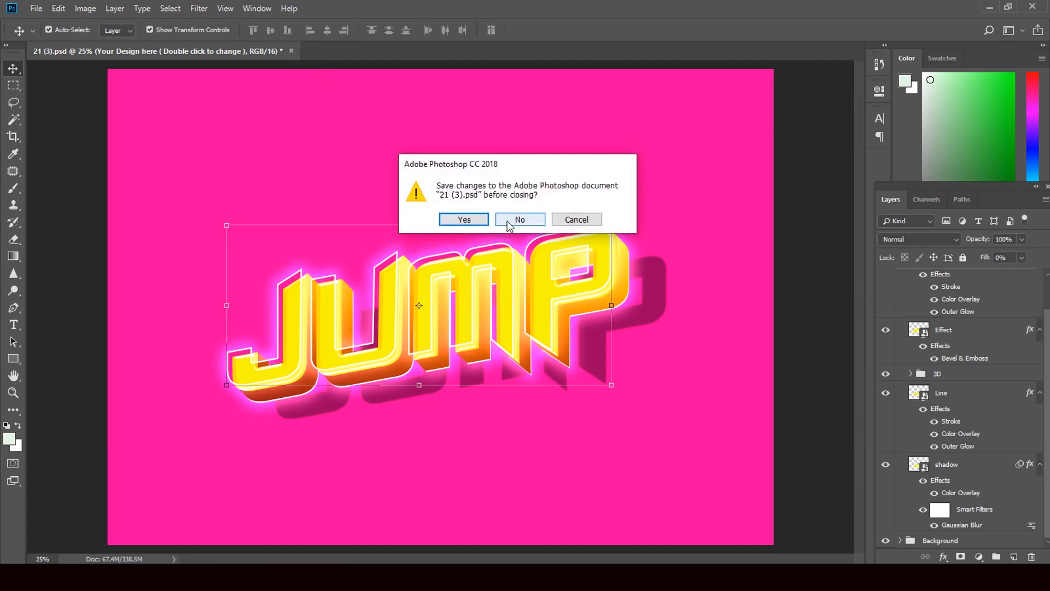
{"action": "left_click", "coordinate": [507, 220]}
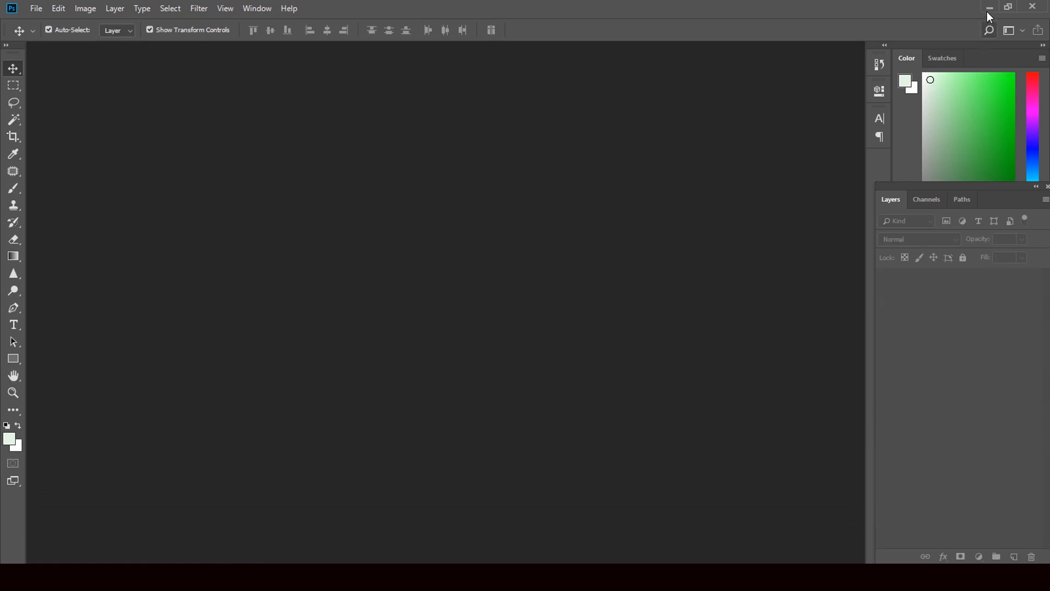
Minimize Photoshop and drag the 13 (2) Purpal thumbnail onto Photoshop to open it.
{"action": "left_click", "coordinate": [991, 7]}
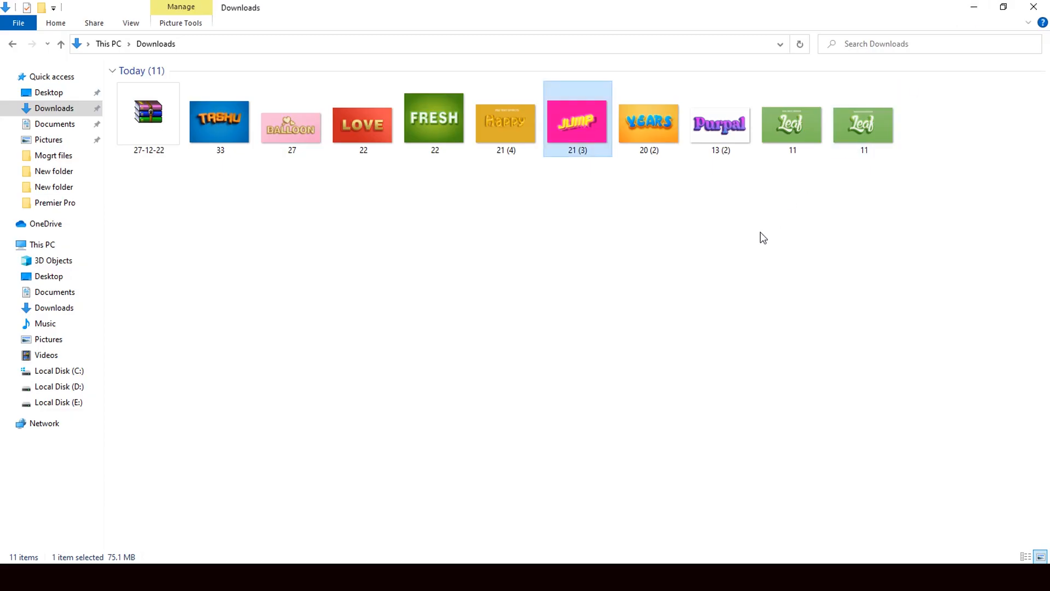
{"action": "left_click", "coordinate": [713, 121]}
{"action": "left_click_drag", "start_coordinate": [714, 116], "coordinate": [495, 359]}
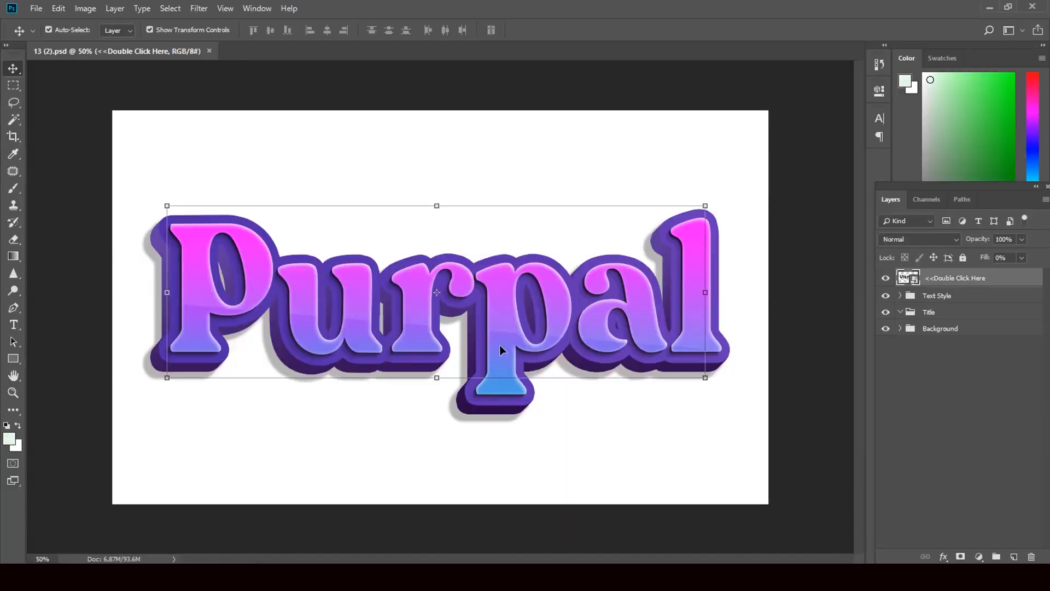
Retype 'Purpal' in the fashion11.psb smart object, save it, and close 13 (2).psd unsaved.
{"action": "double_click", "coordinate": [911, 278]}
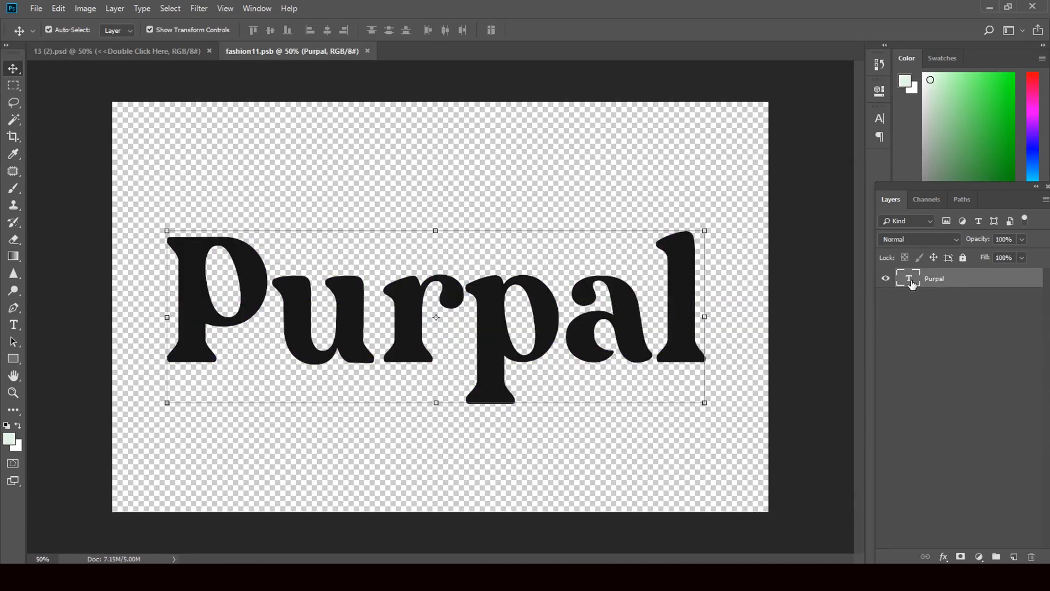
{"action": "double_click", "coordinate": [910, 280]}
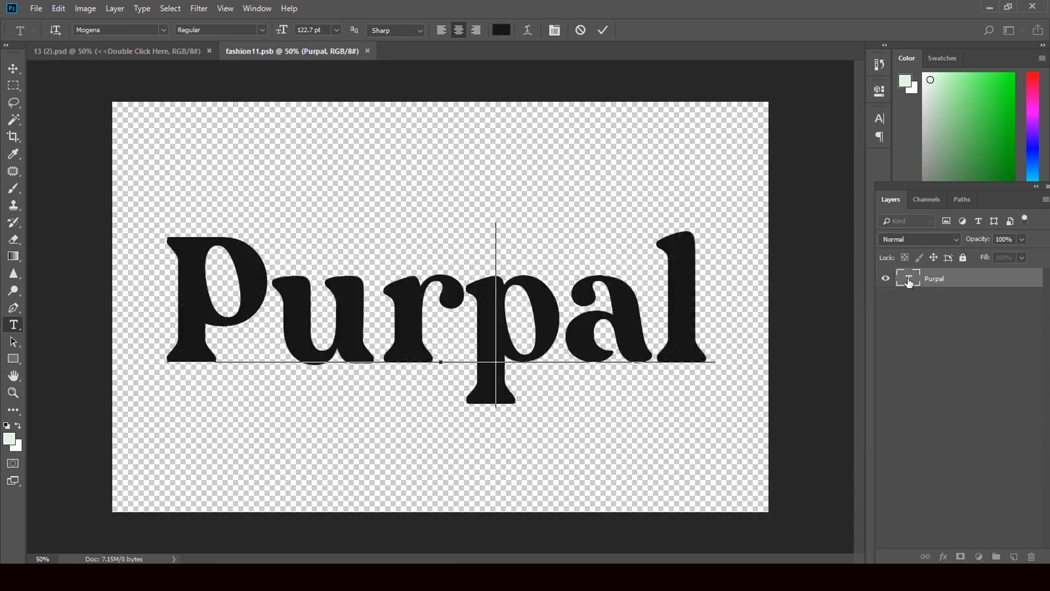
{"action": "type", "text": "Pu"}
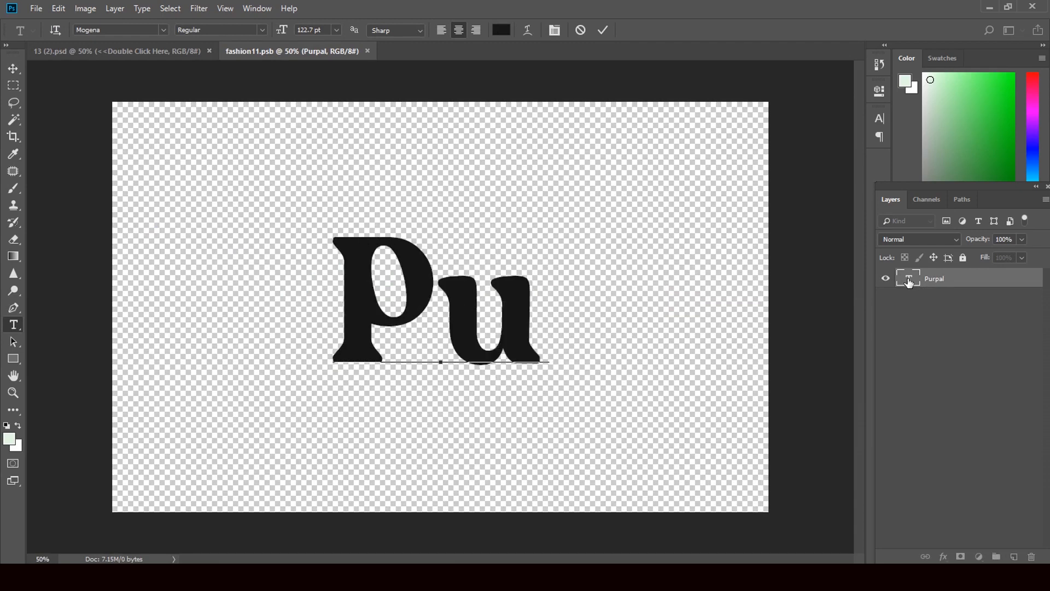
{"action": "type", "text": "rpal"}
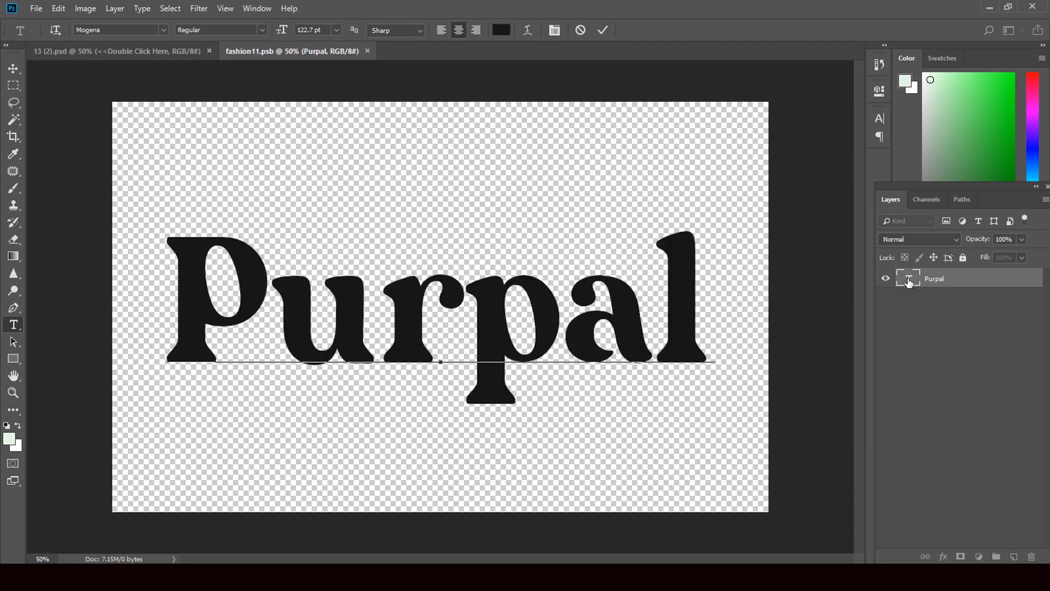
{"action": "left_click", "coordinate": [13, 68]}
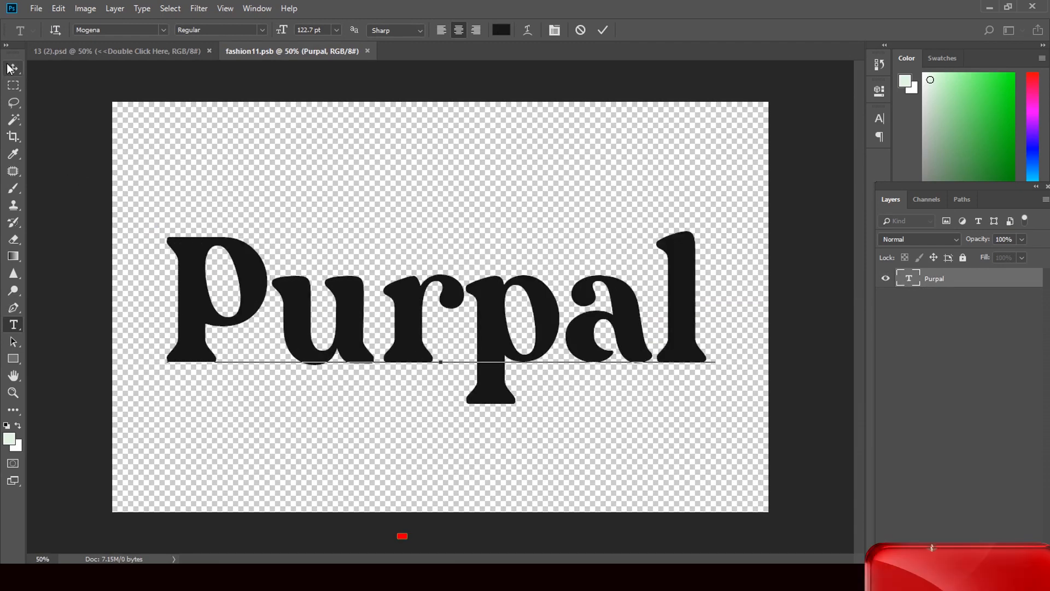
{"action": "left_click", "coordinate": [373, 51]}
{"action": "left_click", "coordinate": [466, 218]}
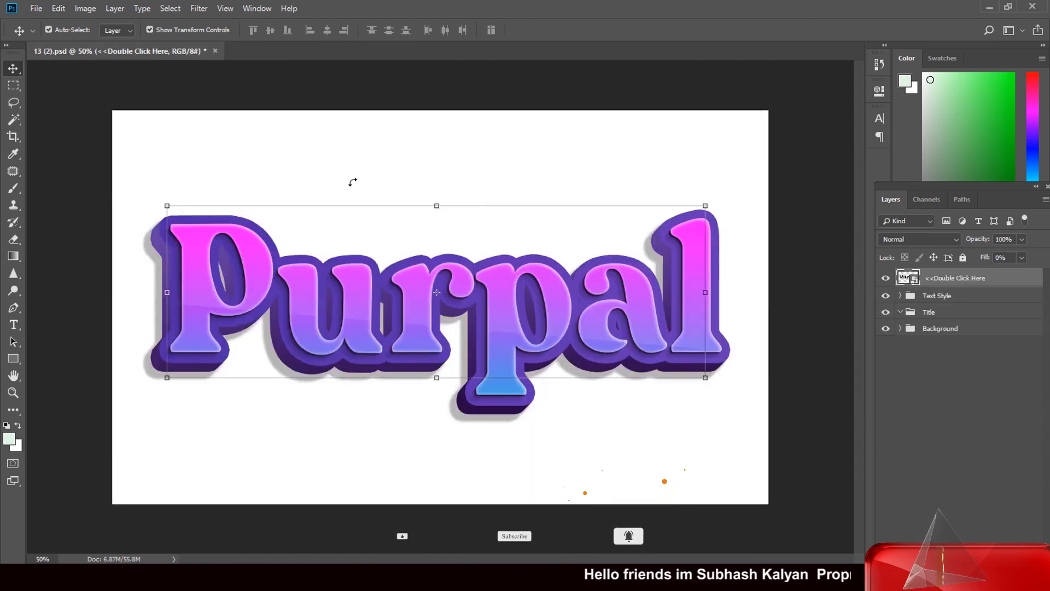
{"action": "left_click", "coordinate": [216, 51]}
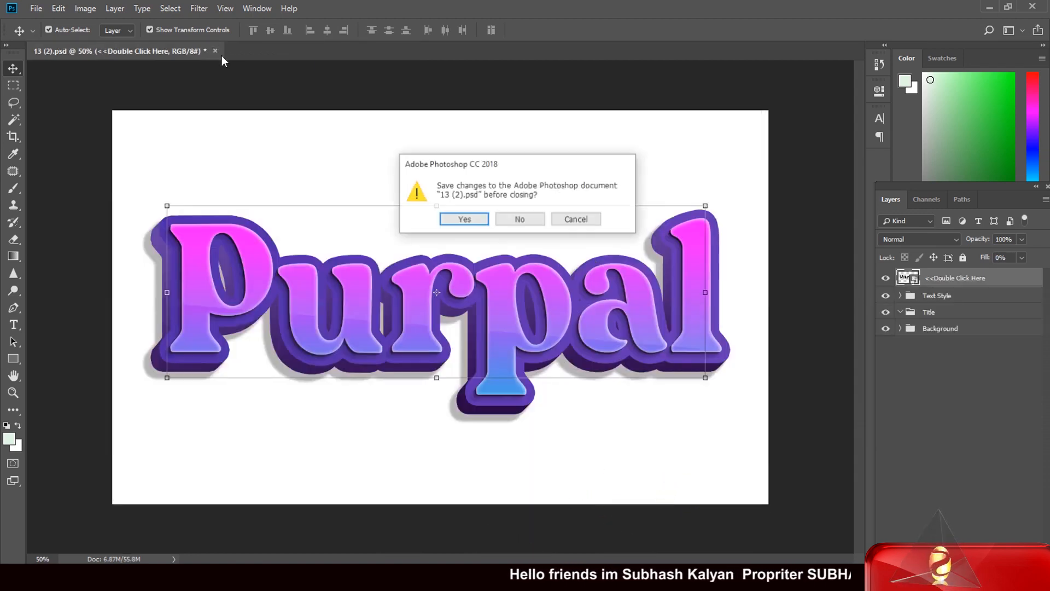
{"action": "left_click", "coordinate": [520, 216]}
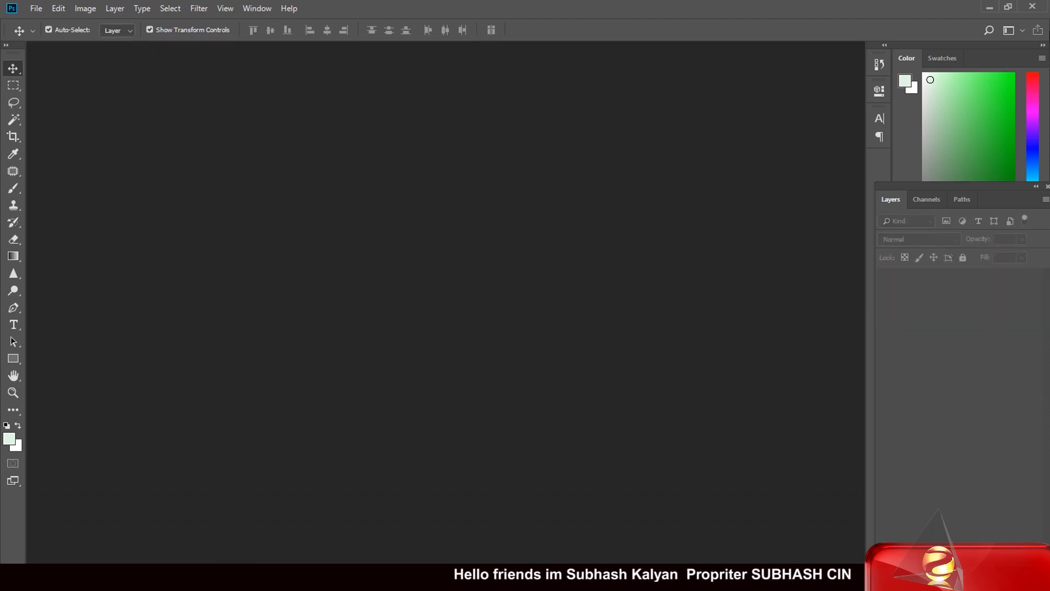
Minimize Photoshop and drag the second 11 Leaf thumbnail onto Photoshop to open it.
{"action": "left_click", "coordinate": [991, 7]}
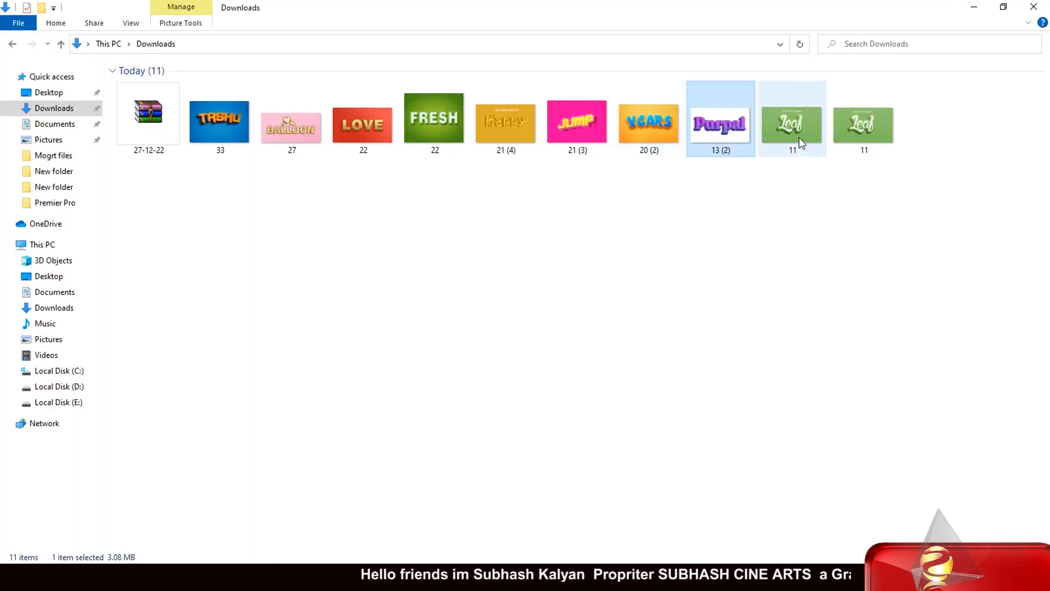
{"action": "left_click", "coordinate": [865, 125]}
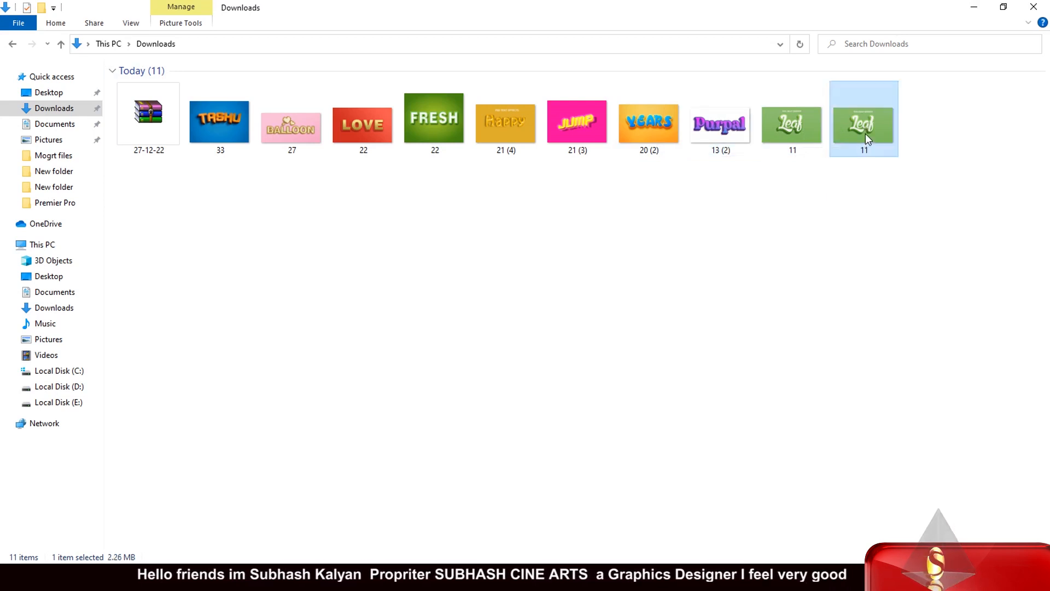
{"action": "left_click_drag", "start_coordinate": [865, 144], "coordinate": [527, 392]}
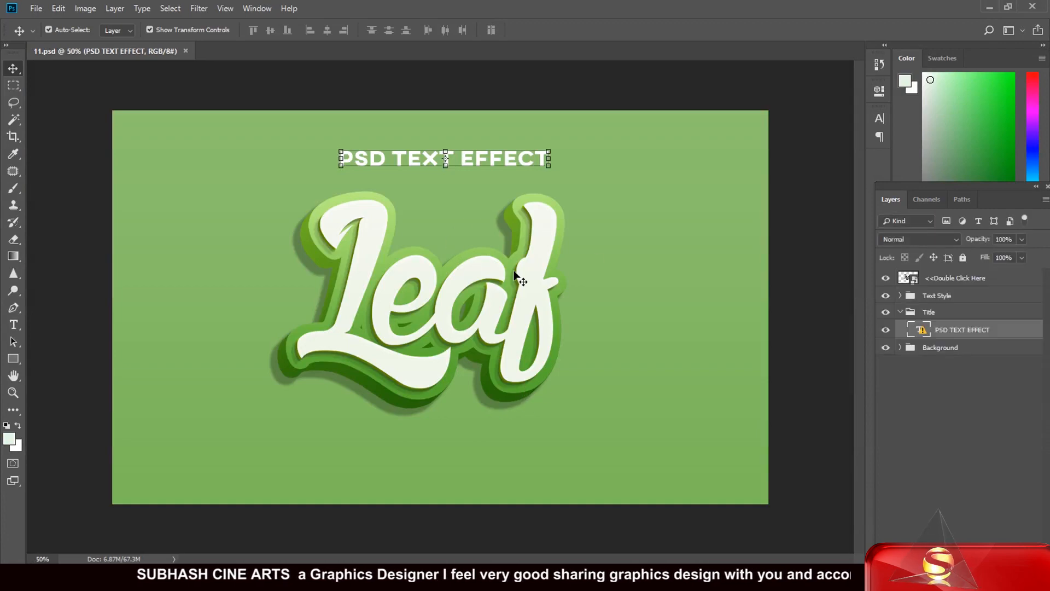
Replace the Leaf text in fashion11.psb with a name, then close and save the smart object.
{"action": "double_click", "coordinate": [910, 280]}
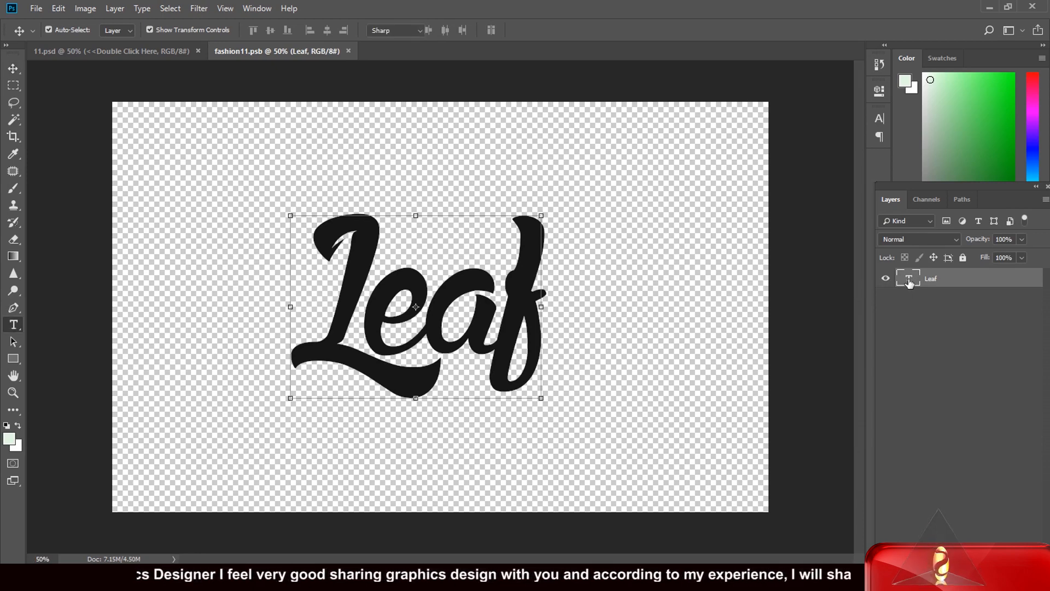
{"action": "double_click", "coordinate": [908, 280]}
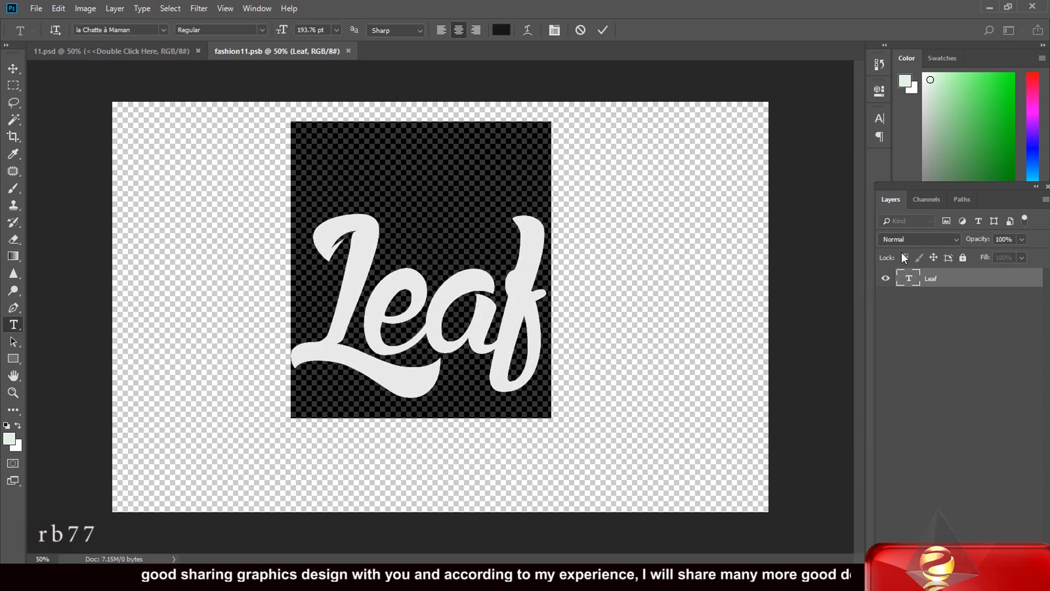
{"action": "type", "text": "Sub"}
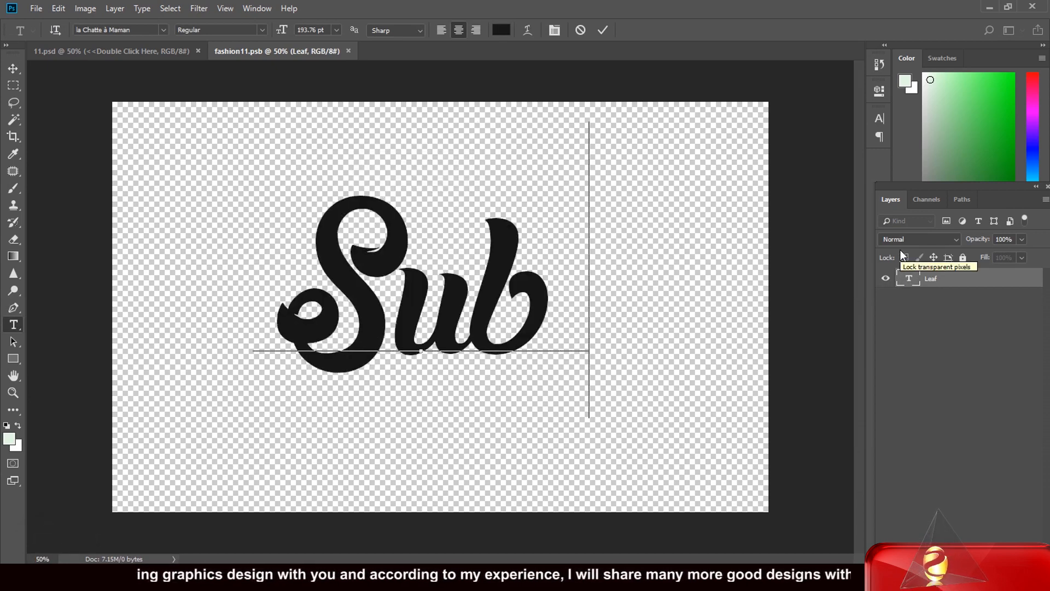
{"action": "type", "text": "hash"}
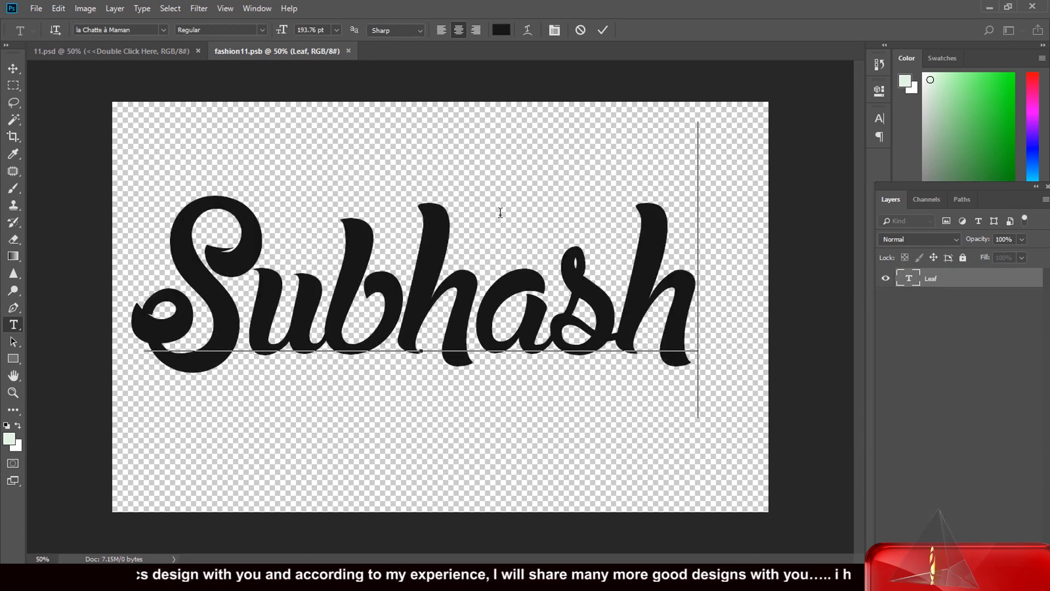
{"action": "left_click", "coordinate": [13, 68]}
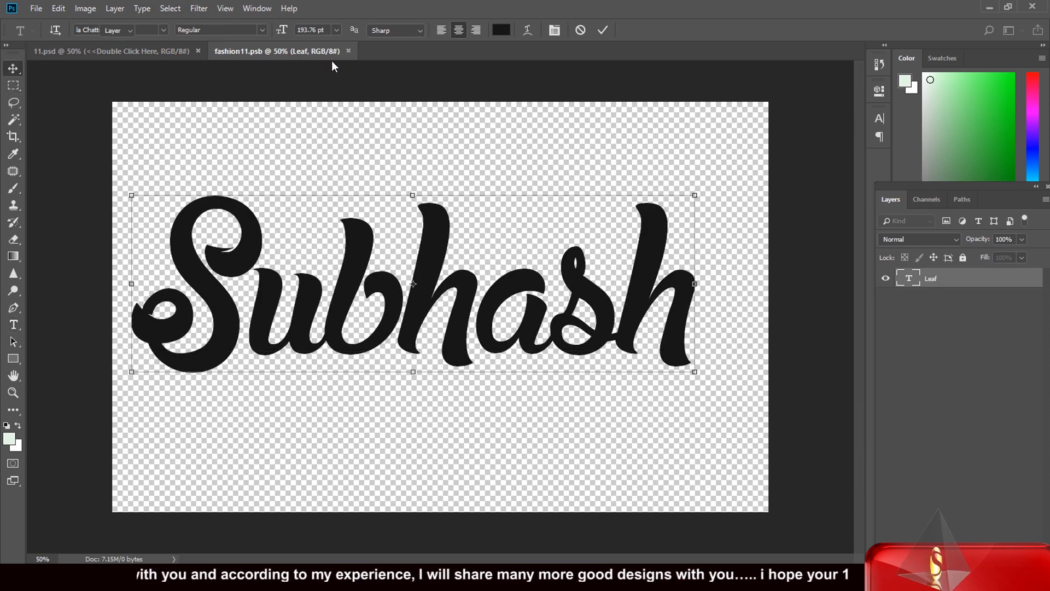
{"action": "left_click", "coordinate": [368, 51]}
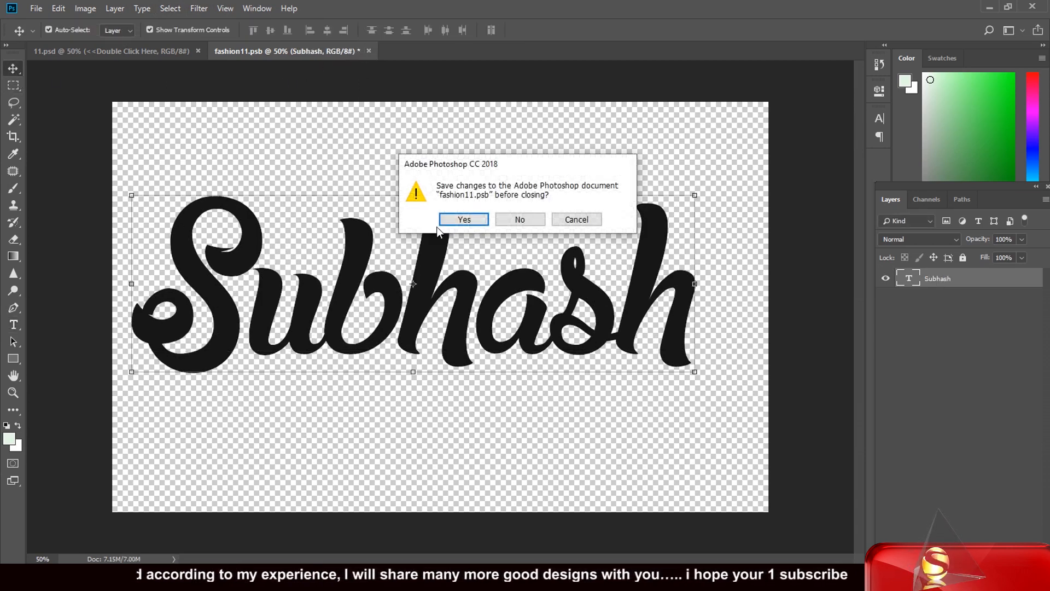
{"action": "left_click", "coordinate": [464, 219]}
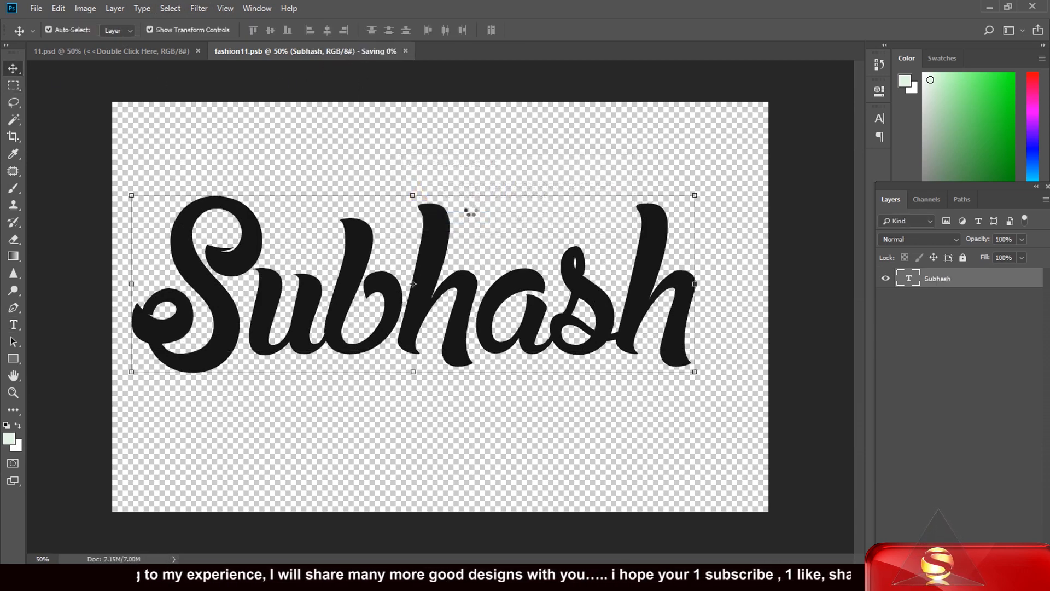